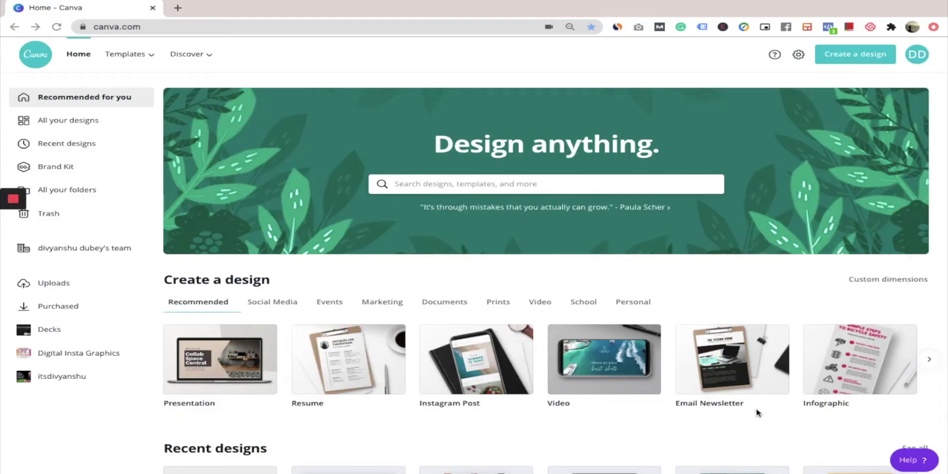
Search the template library for "resume" and show the Resume templates.
{"action": "scroll", "coordinate": [709, 369], "scroll_direction": "down", "scroll_amount": 1}
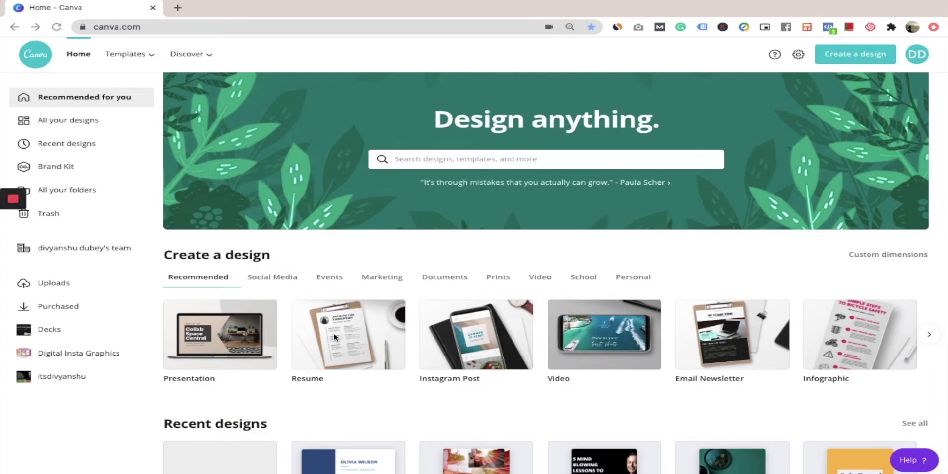
{"action": "left_click", "coordinate": [452, 159]}
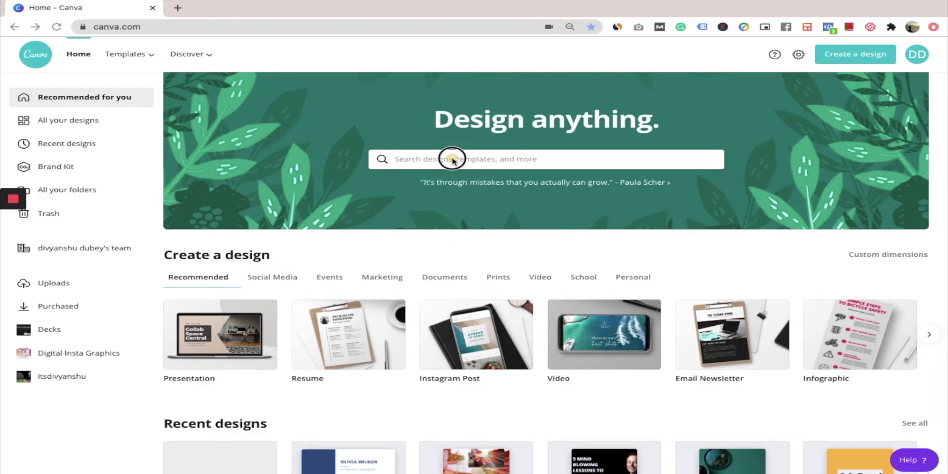
{"action": "left_click", "coordinate": [442, 160]}
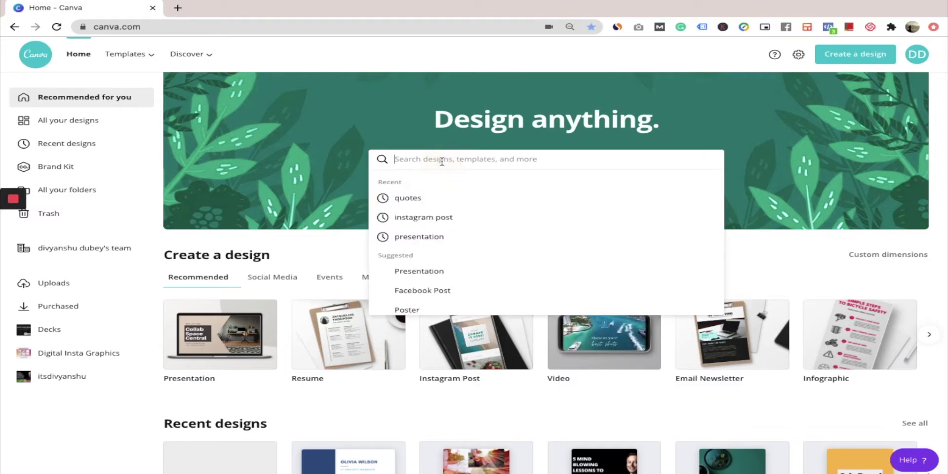
{"action": "type", "text": "resume"}
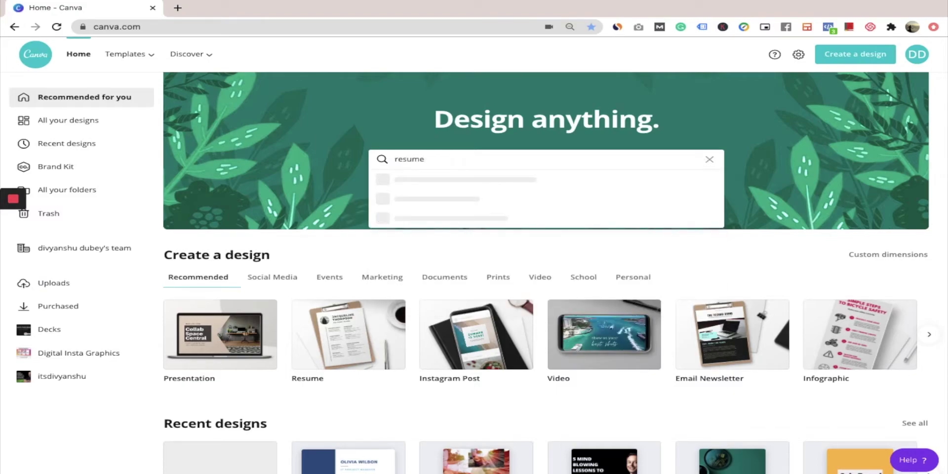
{"action": "left_click", "coordinate": [433, 199]}
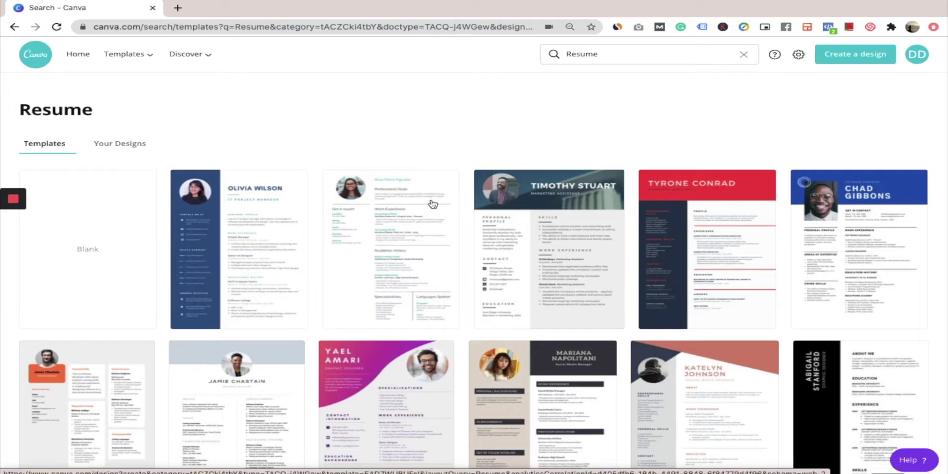
Browse the resume templates and open the Sea Green and Purple Gradient College Resume for editing.
{"action": "scroll", "coordinate": [506, 253], "scroll_direction": "down", "scroll_amount": 4}
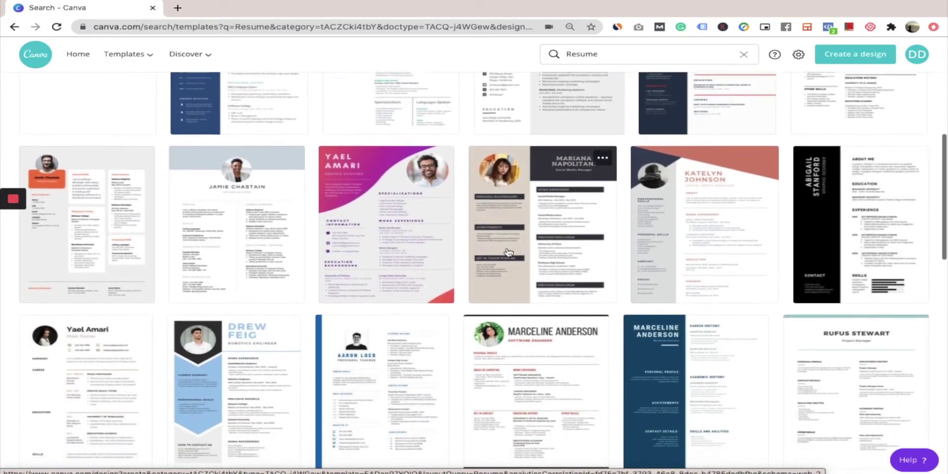
{"action": "scroll", "coordinate": [507, 251], "scroll_direction": "down", "scroll_amount": 5}
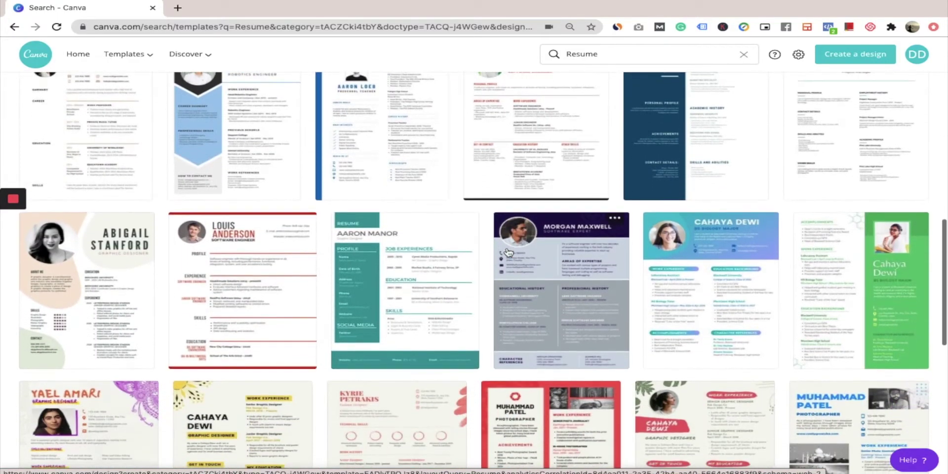
{"action": "scroll", "coordinate": [509, 252], "scroll_direction": "down", "scroll_amount": 7}
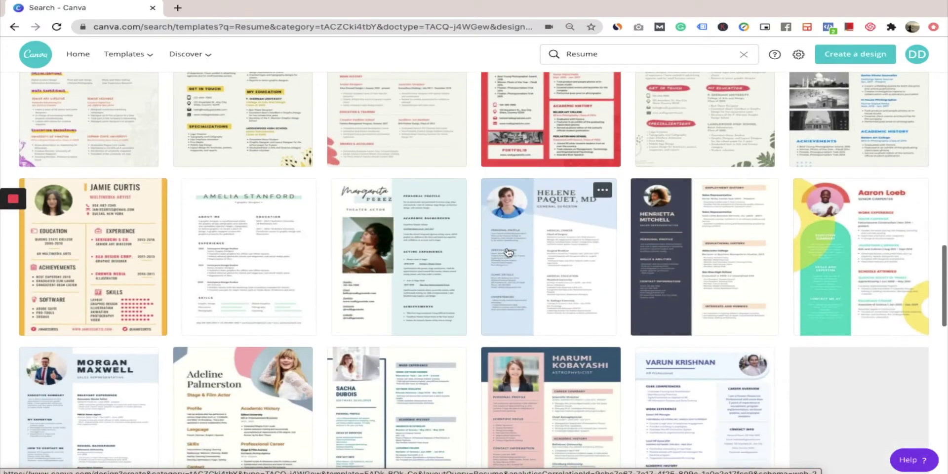
{"action": "scroll", "coordinate": [509, 253], "scroll_direction": "down", "scroll_amount": 2}
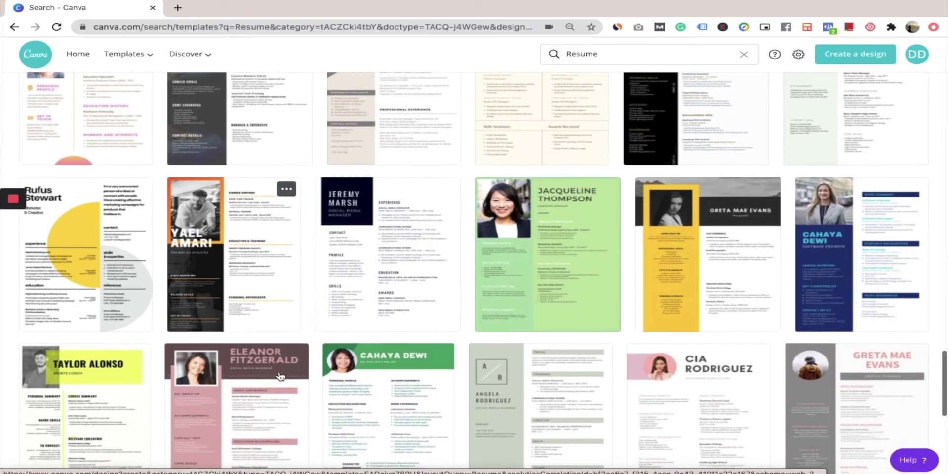
{"action": "scroll", "coordinate": [281, 377], "scroll_direction": "down", "scroll_amount": 10}
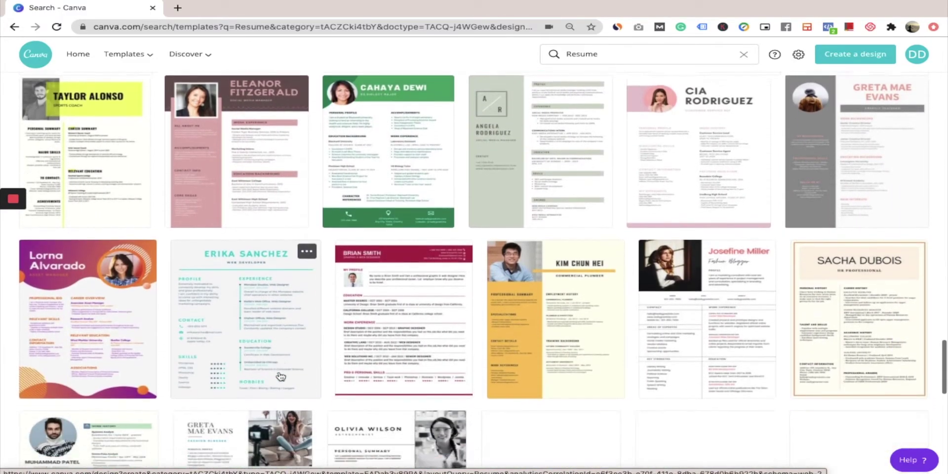
{"action": "scroll", "coordinate": [280, 376], "scroll_direction": "up", "scroll_amount": 10}
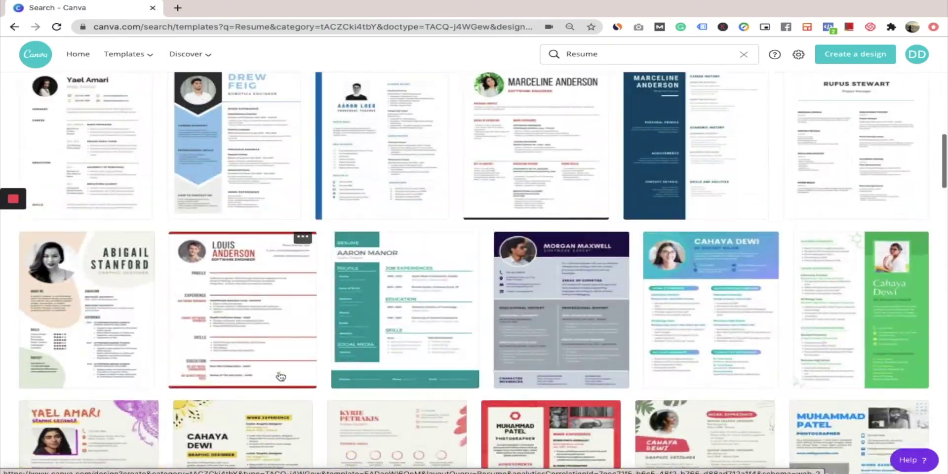
{"action": "scroll", "coordinate": [279, 375], "scroll_direction": "up", "scroll_amount": 5}
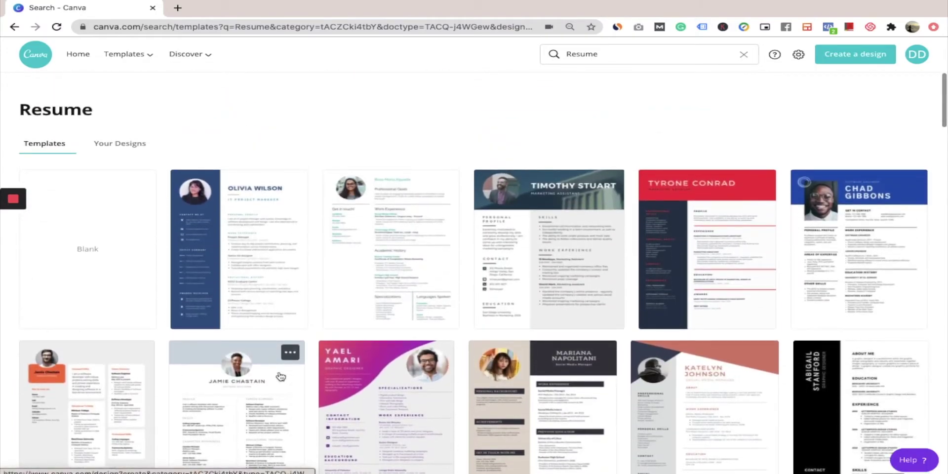
{"action": "scroll", "coordinate": [281, 377], "scroll_direction": "down", "scroll_amount": 3}
{"action": "scroll", "coordinate": [280, 377], "scroll_direction": "down", "scroll_amount": 3}
{"action": "scroll", "coordinate": [611, 381], "scroll_direction": "down", "scroll_amount": 4}
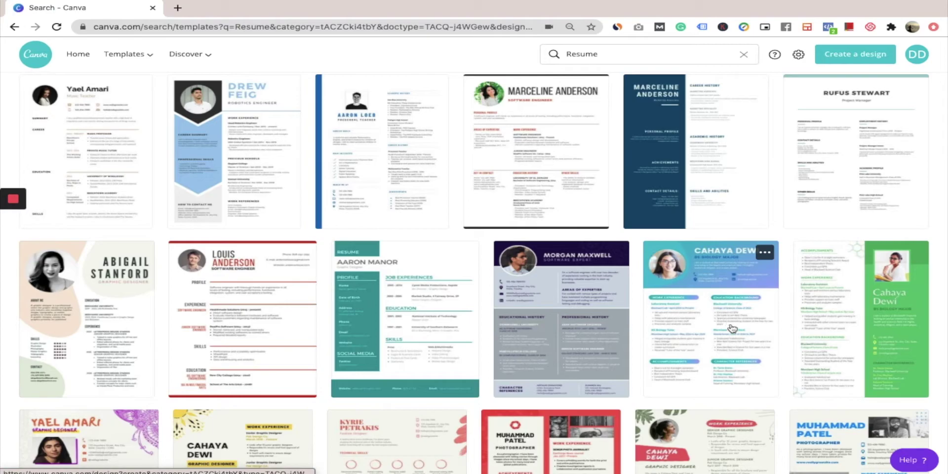
{"action": "left_click", "coordinate": [731, 328]}
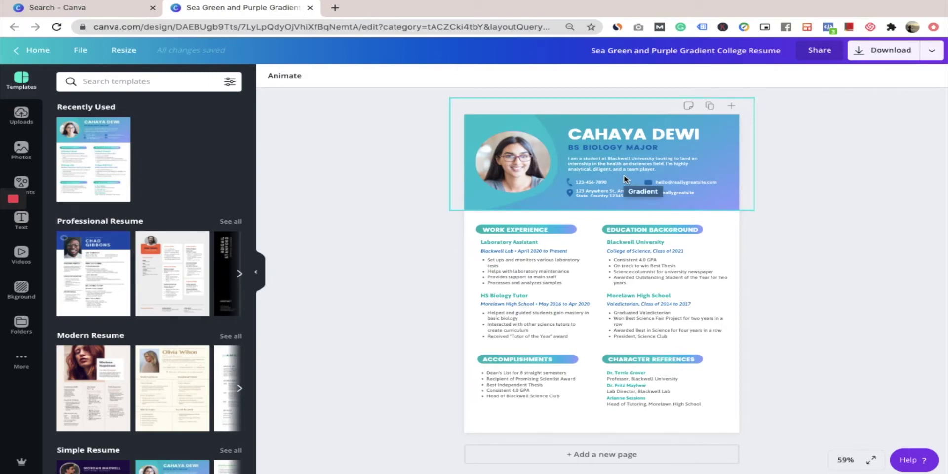
Replace the round profile picture in the header with the trending stock photo of a woman in a white headscarf.
{"action": "left_click", "coordinate": [525, 172]}
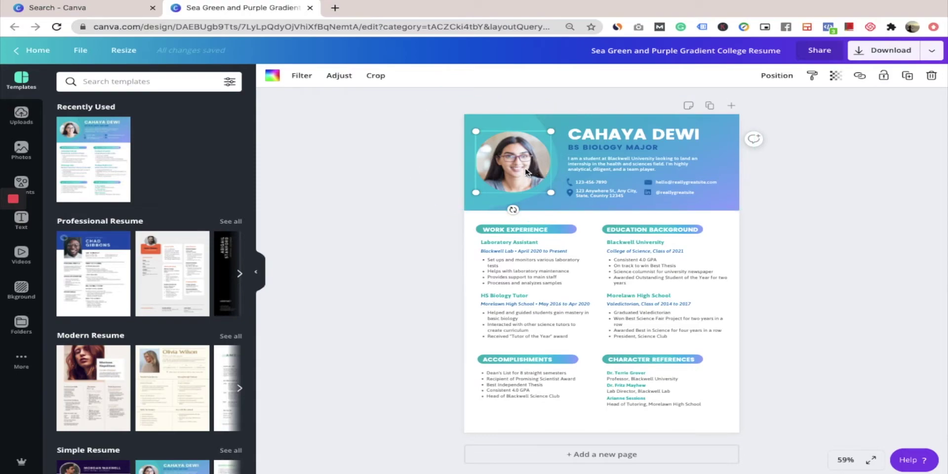
{"action": "key", "text": "Delete"}
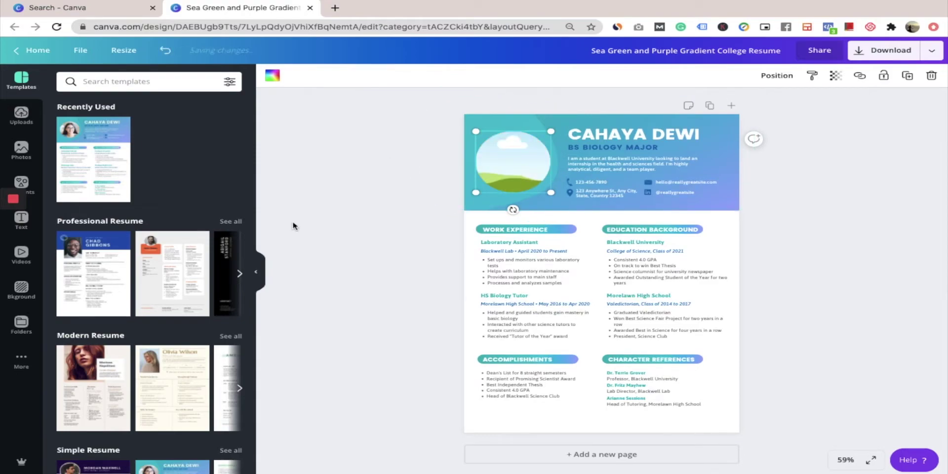
{"action": "left_click", "coordinate": [24, 157]}
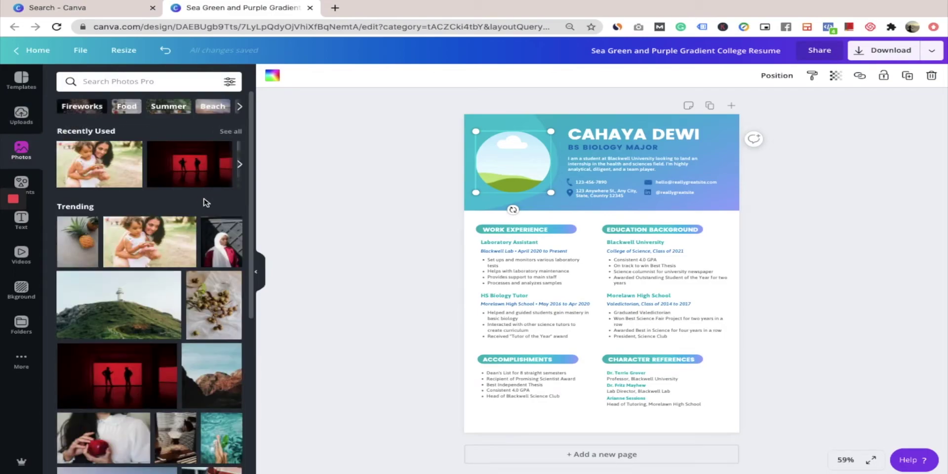
{"action": "left_click_drag", "start_coordinate": [221, 252], "coordinate": [513, 169]}
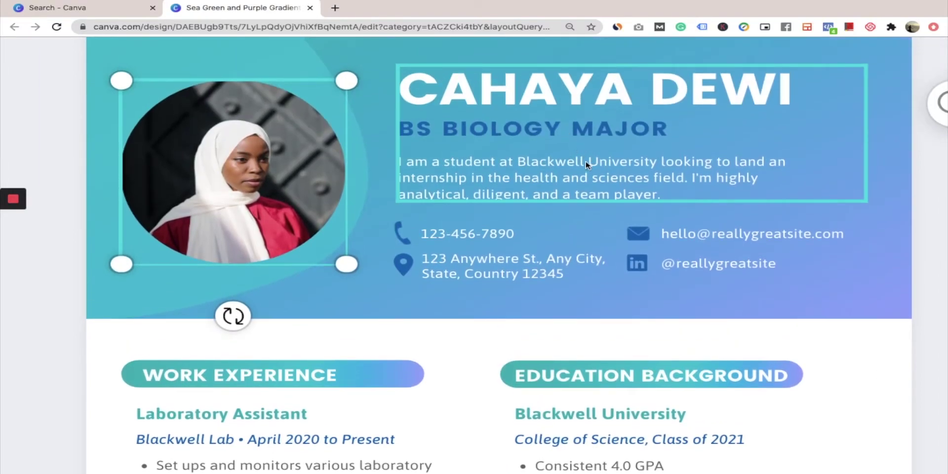
Replace the "BS BIOLOGY MAJOR" subtitle under the name with "MARKETING CONSULTANT".
{"action": "double_click", "coordinate": [557, 173]}
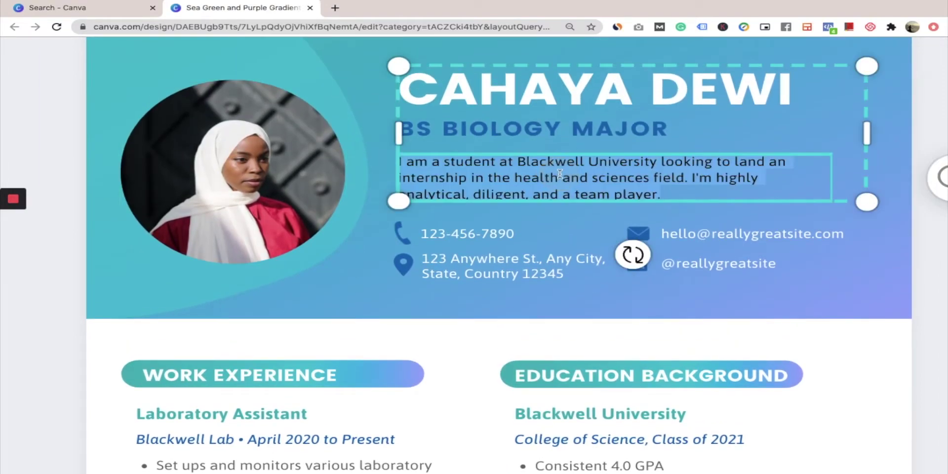
{"action": "double_click", "coordinate": [521, 130]}
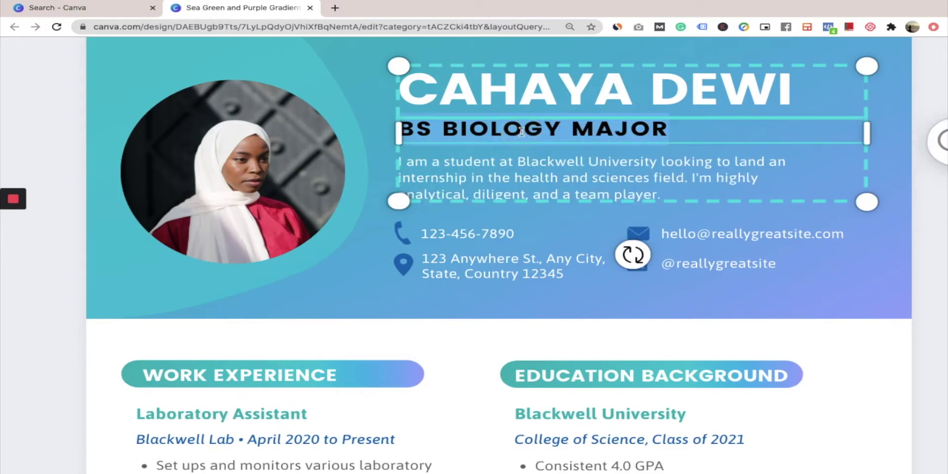
{"action": "type", "text": "B"}
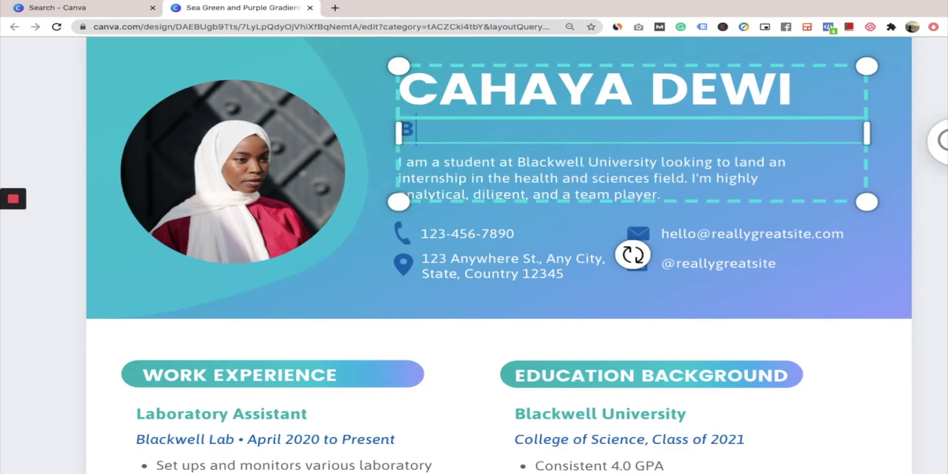
{"action": "key", "text": "BackSpace"}
{"action": "type", "text": "MAK"}
{"action": "key", "text": "BackSpace"}
{"action": "type", "text": "RKE"}
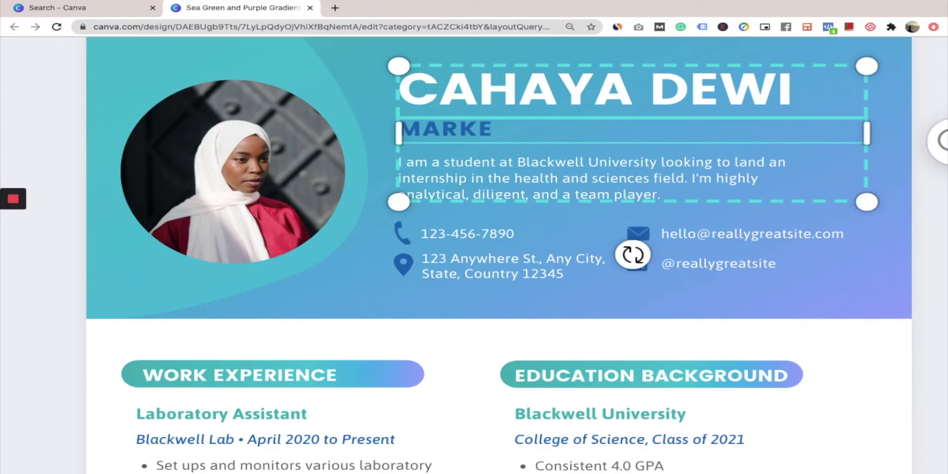
{"action": "type", "text": "TING CONSULTANT"}
{"action": "left_click", "coordinate": [502, 236]}
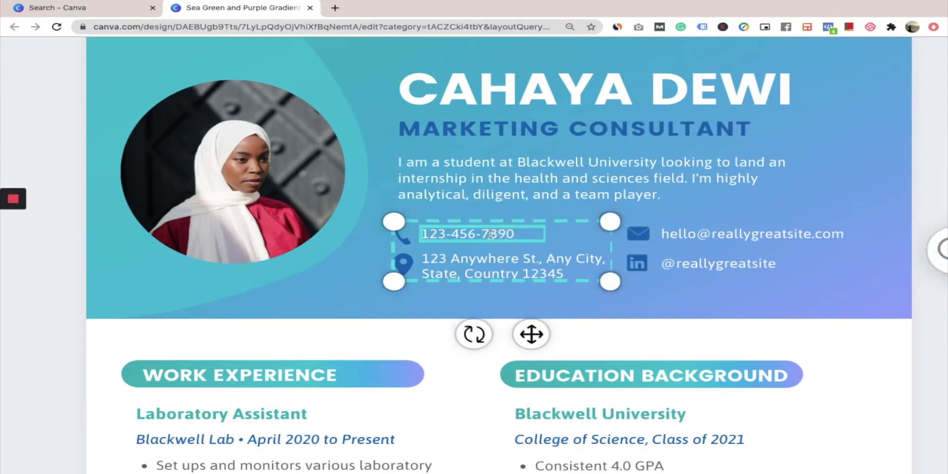
{"action": "left_click", "coordinate": [482, 262]}
{"action": "left_click", "coordinate": [482, 261]}
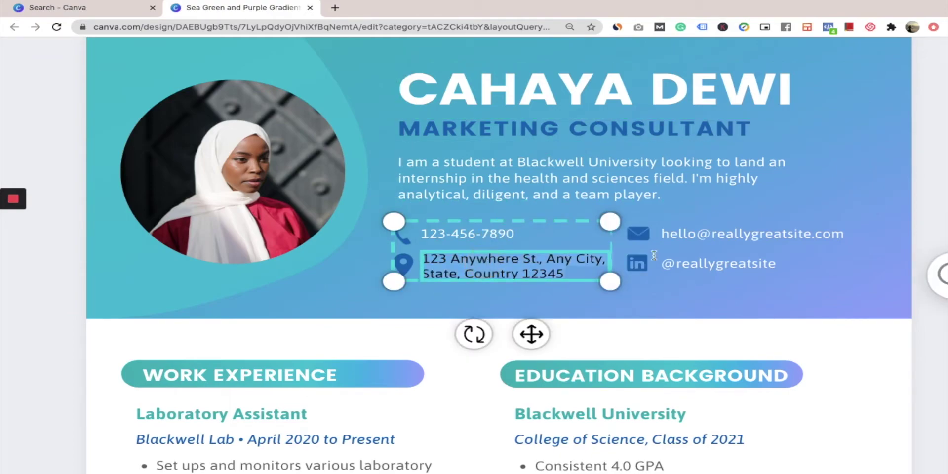
{"action": "left_click", "coordinate": [776, 262]}
{"action": "left_click", "coordinate": [726, 234]}
{"action": "left_click", "coordinate": [727, 234]}
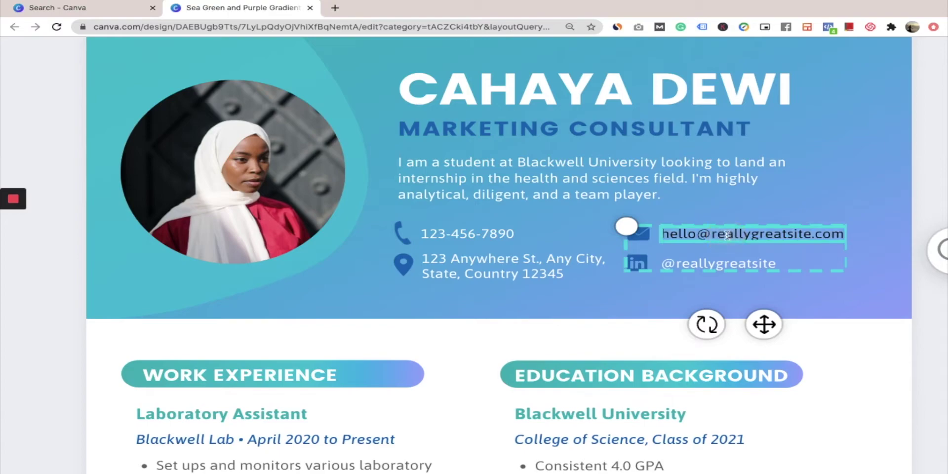
{"action": "triple_click", "coordinate": [691, 236]}
{"action": "left_click", "coordinate": [696, 265]}
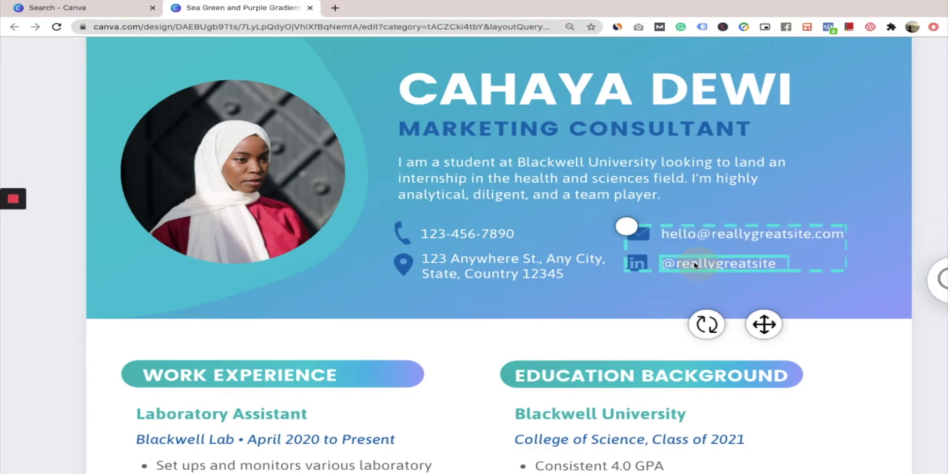
{"action": "left_click", "coordinate": [714, 239]}
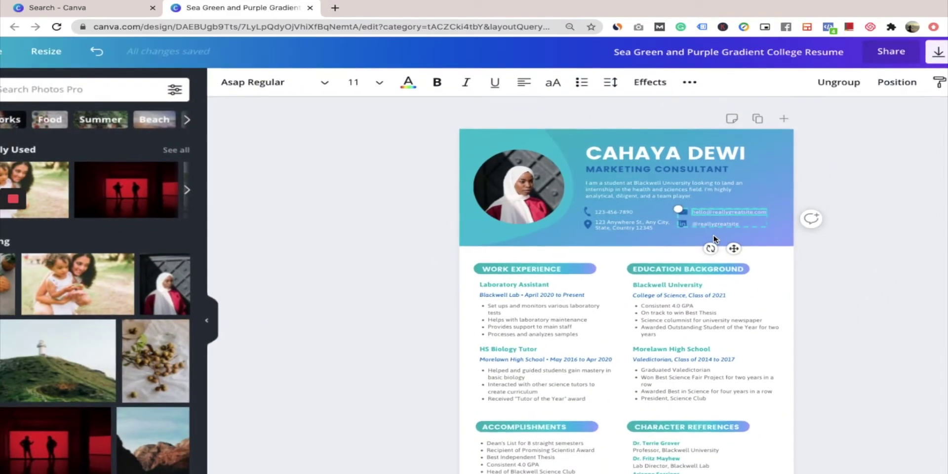
Ungroup the header's e-mail and LinkedIn contact block so that each line is a separate element.
{"action": "scroll", "coordinate": [714, 238], "scroll_direction": "right", "scroll_amount": 4}
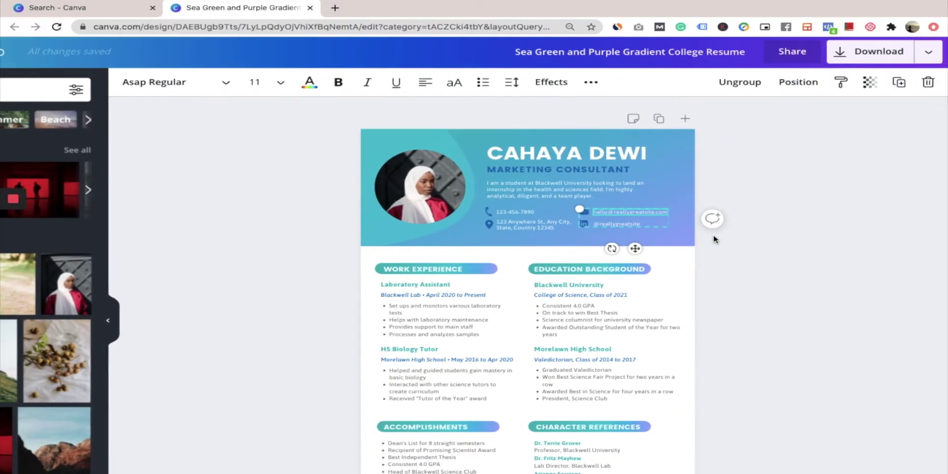
{"action": "left_click", "coordinate": [754, 192]}
{"action": "left_click", "coordinate": [614, 213]}
{"action": "left_click", "coordinate": [786, 221]}
{"action": "left_click", "coordinate": [618, 213]}
{"action": "double_click", "coordinate": [618, 211]}
{"action": "left_click", "coordinate": [741, 85]}
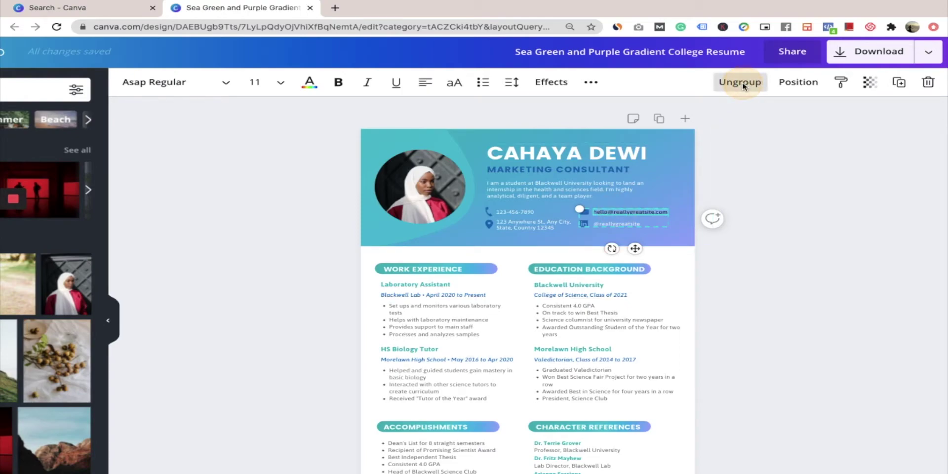
{"action": "left_click", "coordinate": [783, 205]}
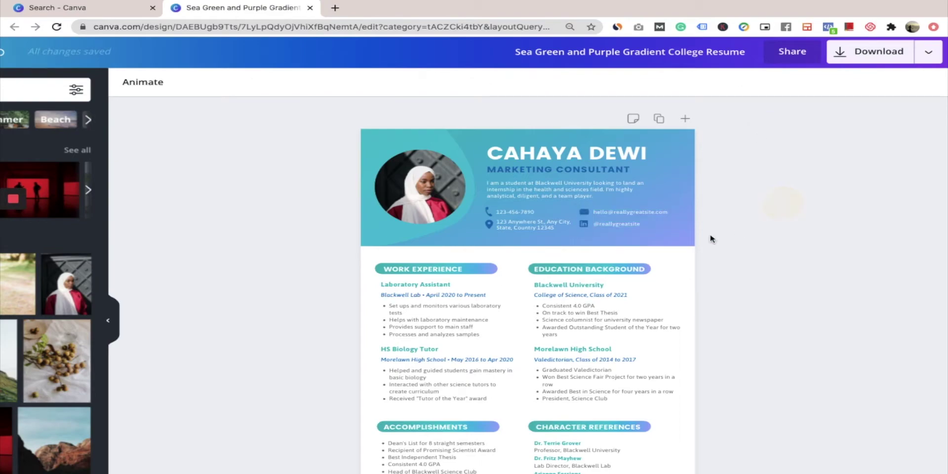
Add a link to the e-mail line in the header, entering the contact's e-mail address as the link.
{"action": "left_click", "coordinate": [620, 215]}
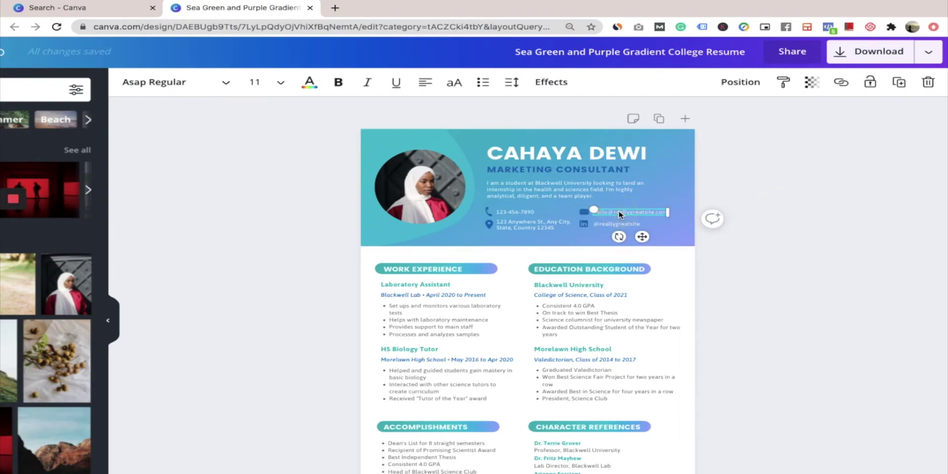
{"action": "left_click", "coordinate": [842, 84]}
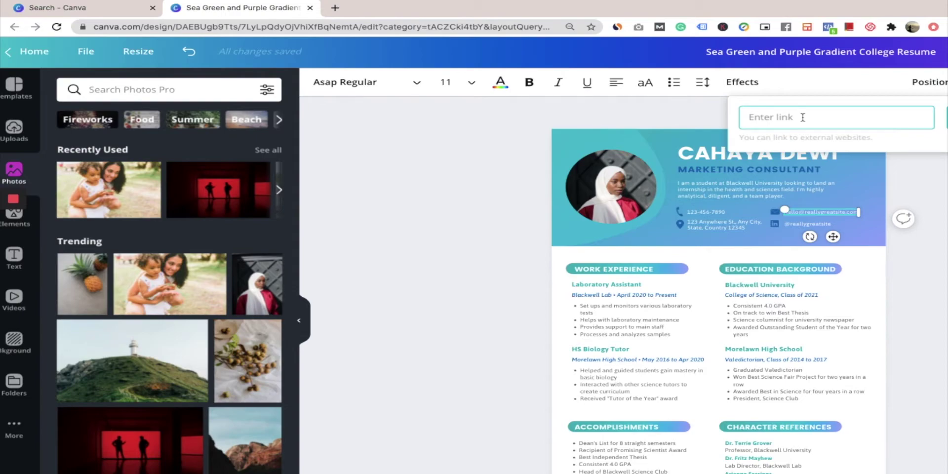
{"action": "type", "text": "hello@demo.com"}
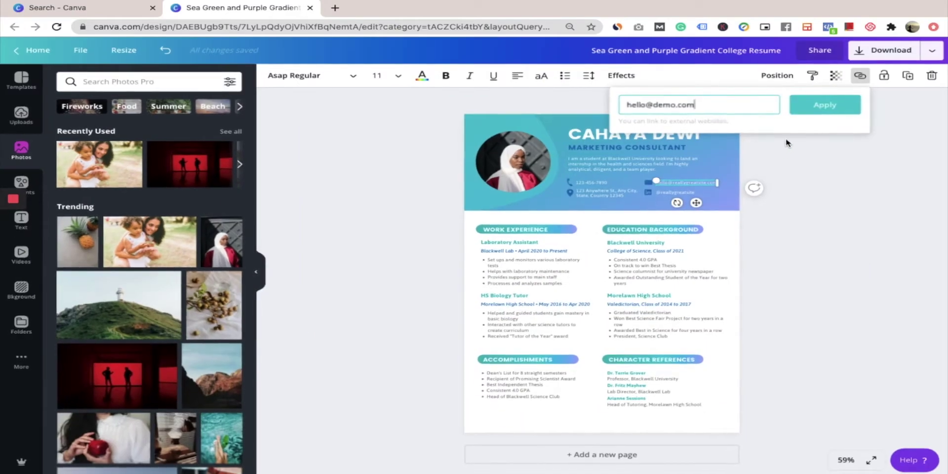
{"action": "left_click", "coordinate": [831, 104]}
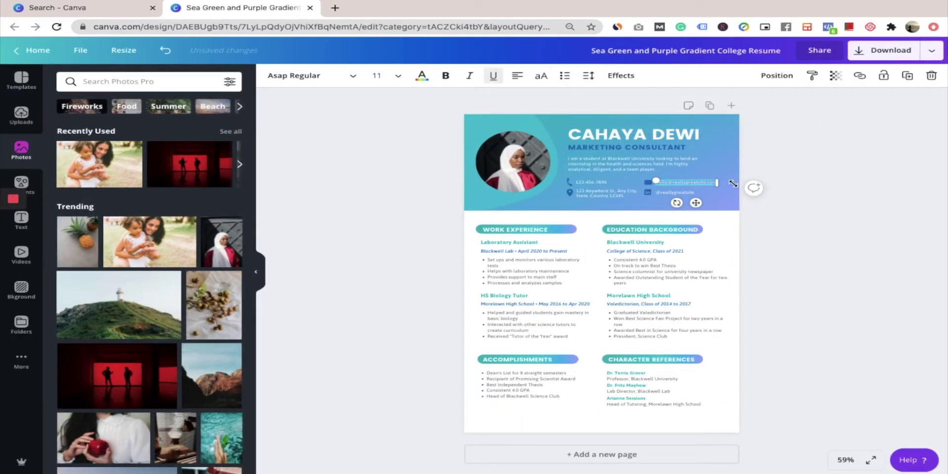
Add a link to the LinkedIn line in the header, entering the contact's LinkedIn profile address as the link.
{"action": "left_click", "coordinate": [678, 192]}
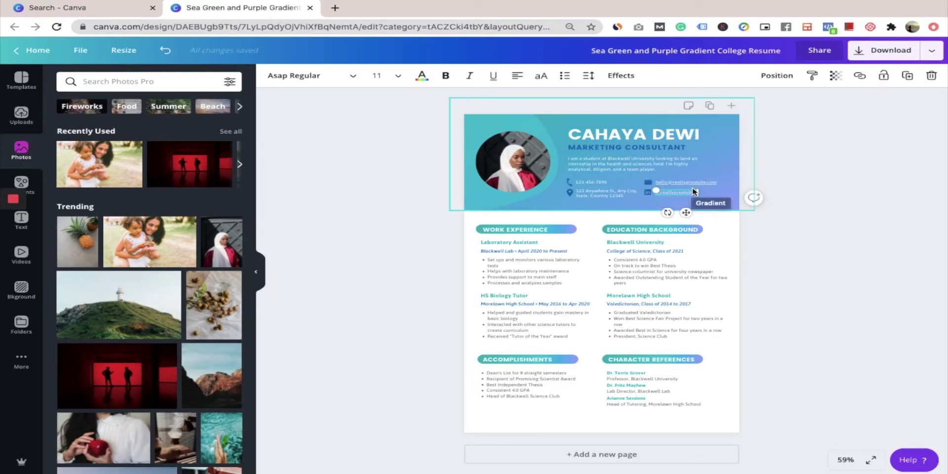
{"action": "left_click", "coordinate": [677, 192]}
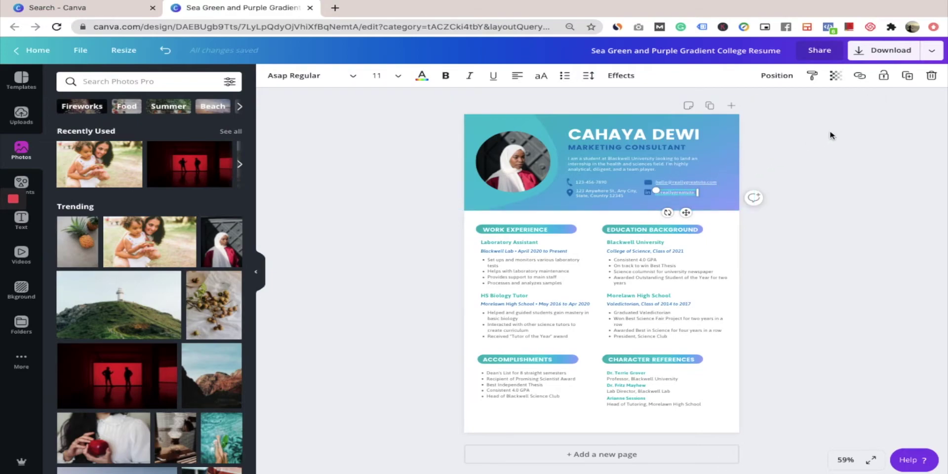
{"action": "left_click", "coordinate": [672, 106]}
{"action": "type", "text": "l"}
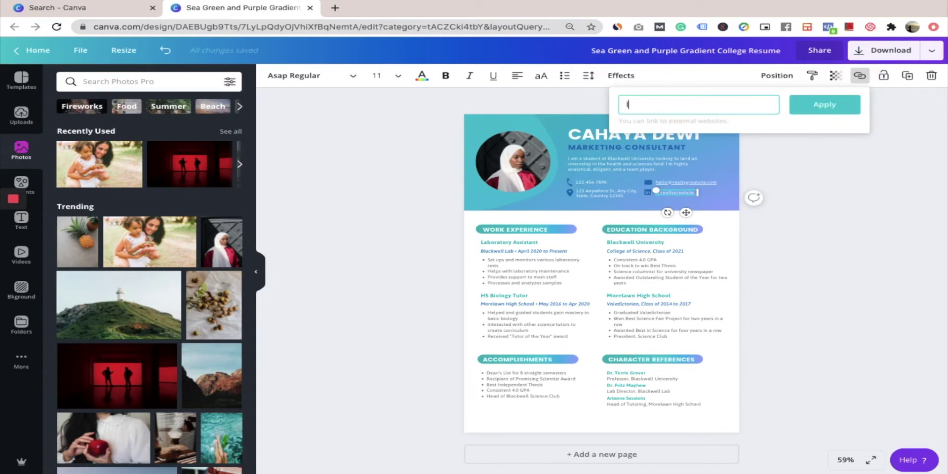
{"action": "type", "text": "inkedin.com/in/itsdivyanshu"}
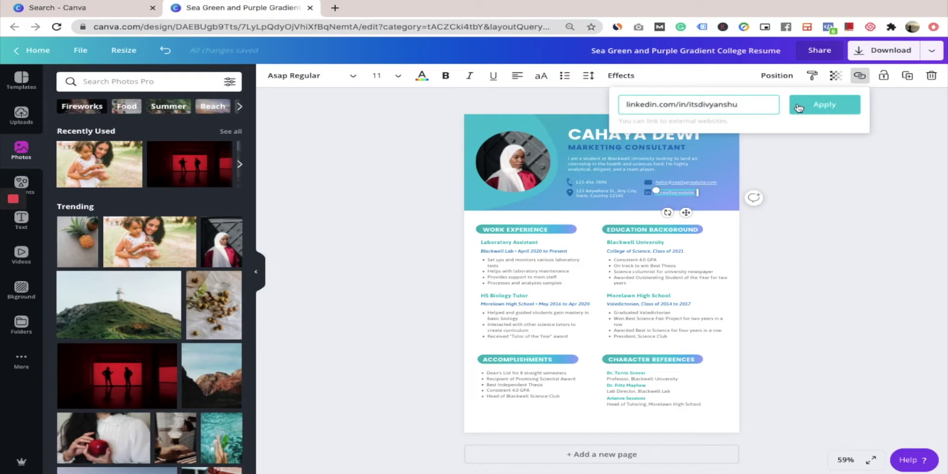
{"action": "left_click", "coordinate": [819, 104]}
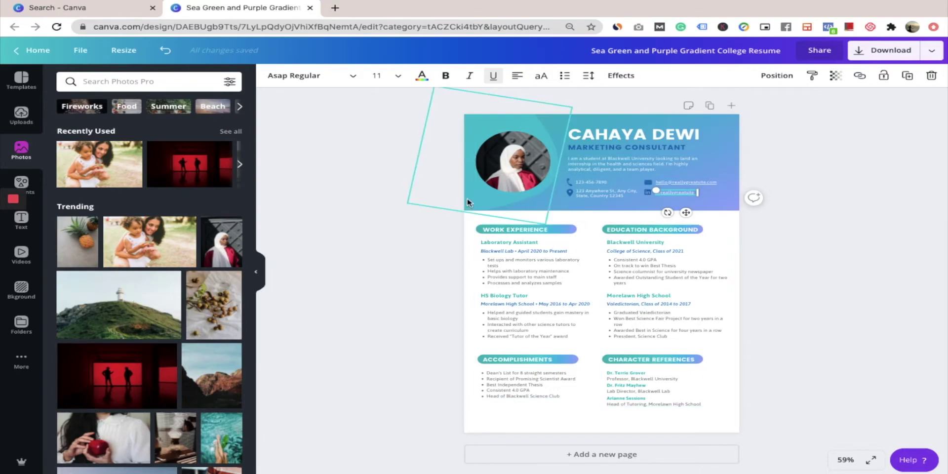
Duplicate the resume page to create a second page with the same content.
{"action": "left_click", "coordinate": [711, 106]}
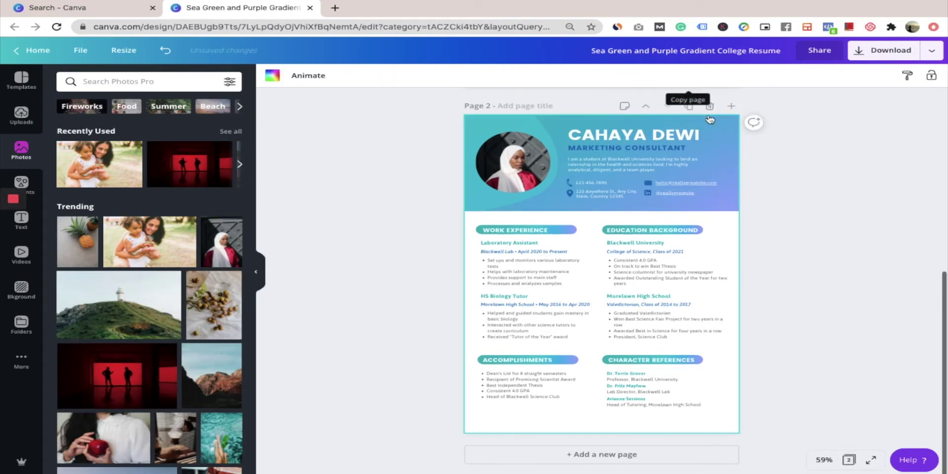
{"action": "scroll", "coordinate": [597, 362], "scroll_direction": "up", "scroll_amount": 4}
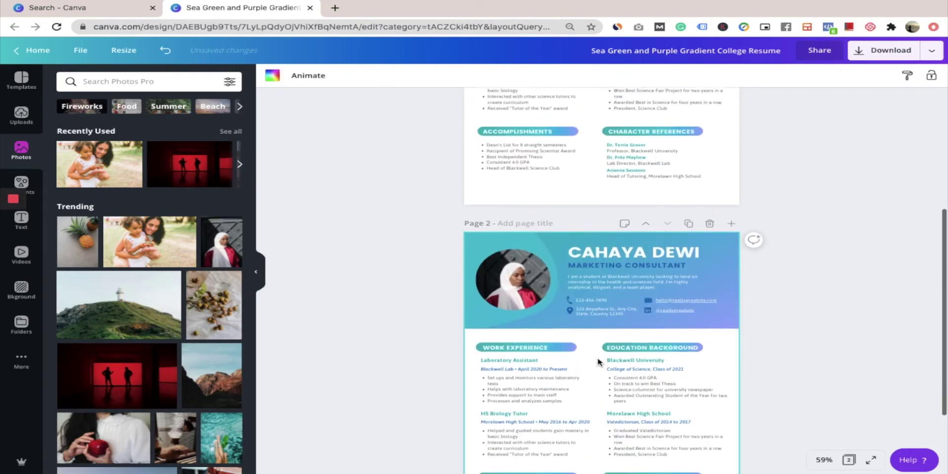
{"action": "scroll", "coordinate": [597, 361], "scroll_direction": "down", "scroll_amount": 1}
{"action": "scroll", "coordinate": [597, 362], "scroll_direction": "down", "scroll_amount": 2}
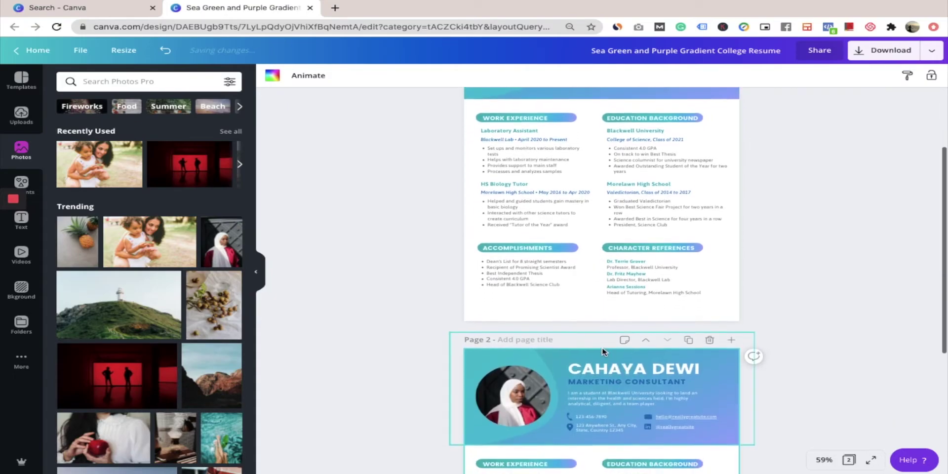
{"action": "scroll", "coordinate": [471, 379], "scroll_direction": "down", "scroll_amount": 5}
Delete the entire header from page 2, including its gradient background, photo, subtitle and contact icons.
{"action": "left_click", "coordinate": [710, 284]}
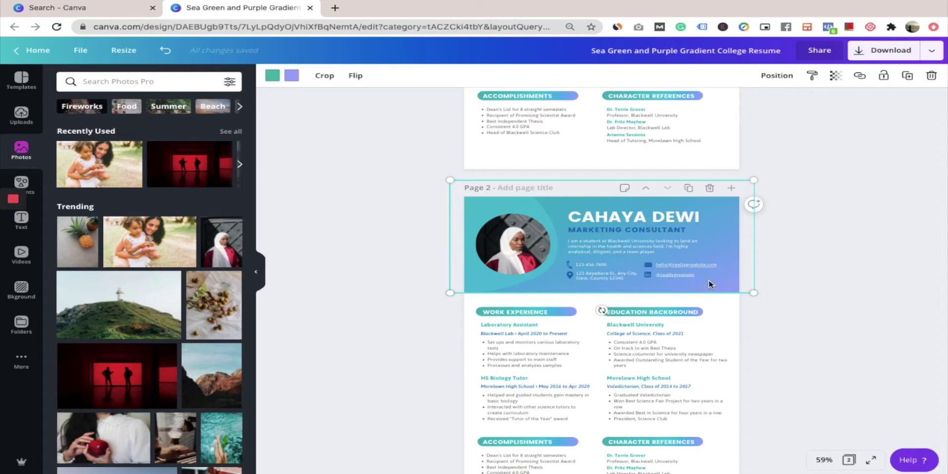
{"action": "key", "text": "Delete"}
{"action": "left_click", "coordinate": [537, 240]}
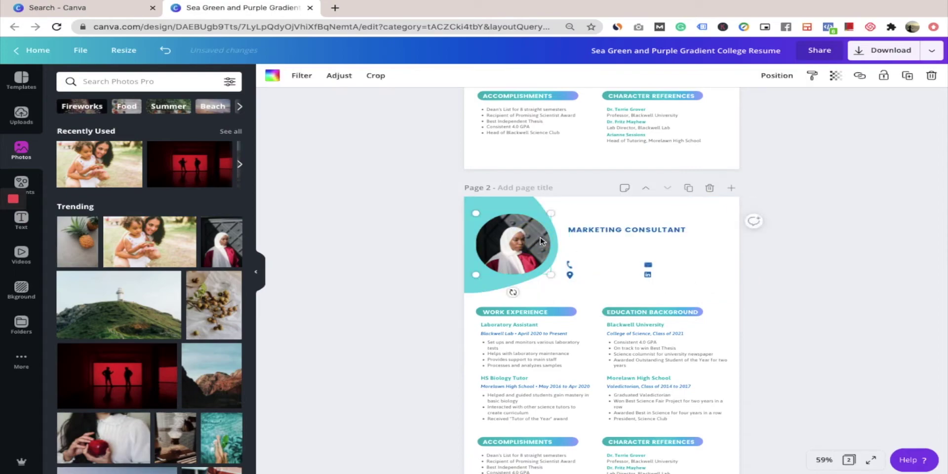
{"action": "left_click_drag", "start_coordinate": [705, 282], "coordinate": [493, 211]}
{"action": "key", "text": "Delete"}
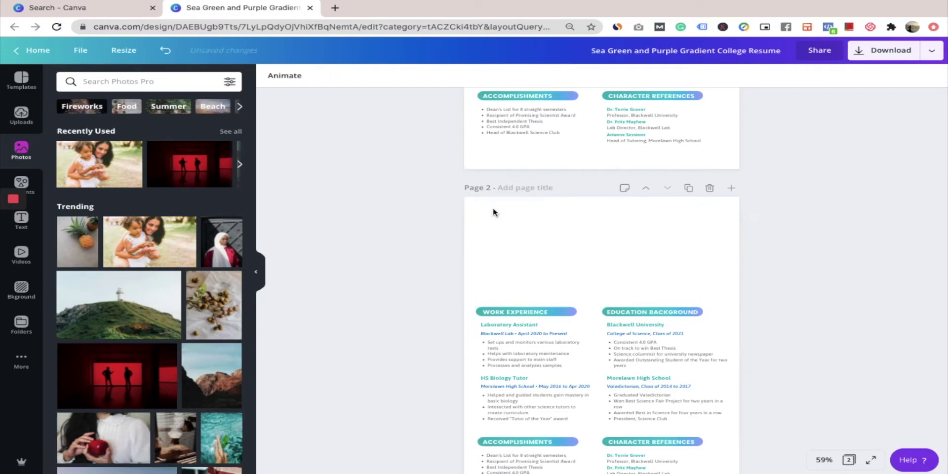
Move page 2's Work Experience and Accomplishments group up into the empty header area and retitle its first heading "PERSONAL DETAILS".
{"action": "left_click_drag", "start_coordinate": [529, 338], "coordinate": [526, 262]}
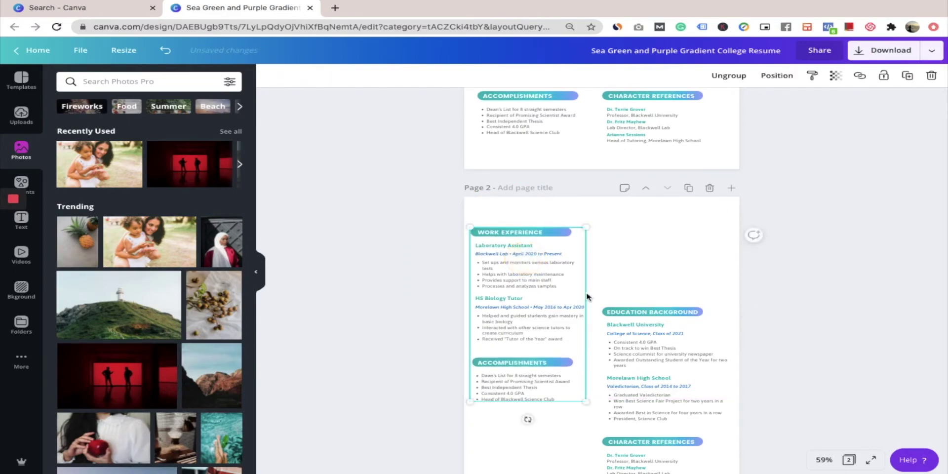
{"action": "left_click", "coordinate": [509, 245]}
{"action": "left_click", "coordinate": [506, 230]}
{"action": "double_click", "coordinate": [507, 230]}
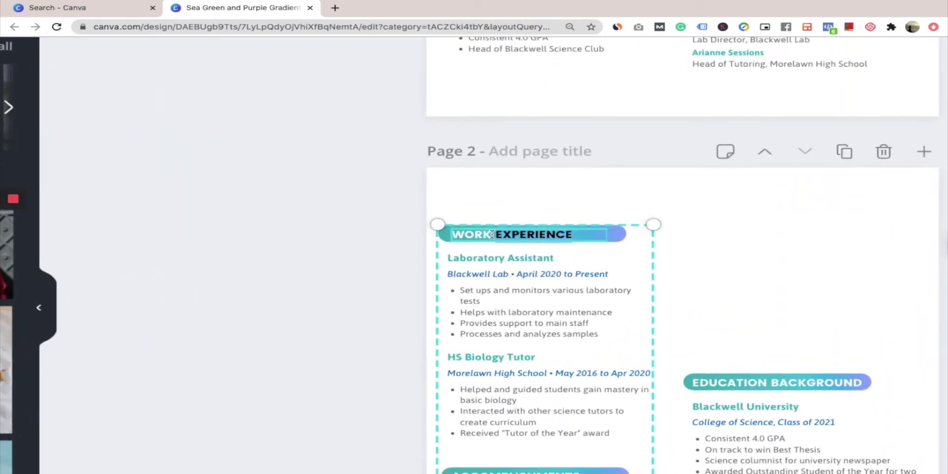
{"action": "type", "text": "PE"}
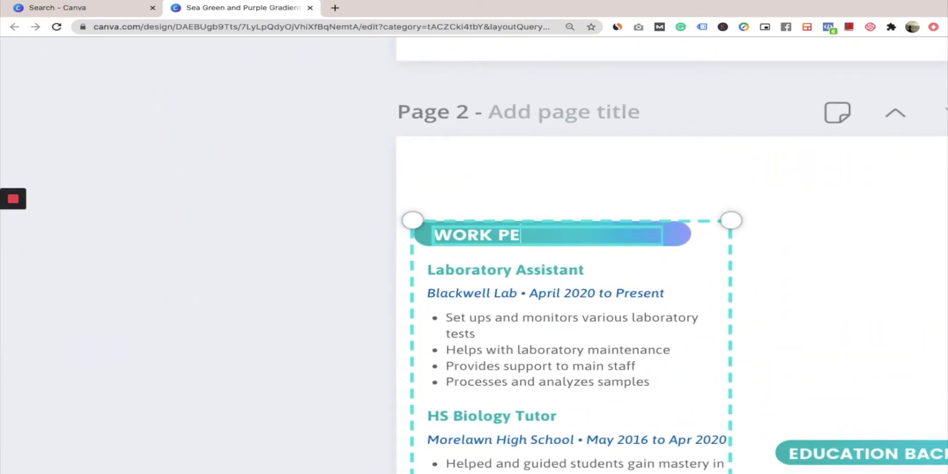
{"action": "key", "text": "BackSpace"}
{"action": "key", "text": "BackSpace"}
{"action": "key", "text": "BackSpace"}
{"action": "type", "text": "PERSONAL DETAILS"}
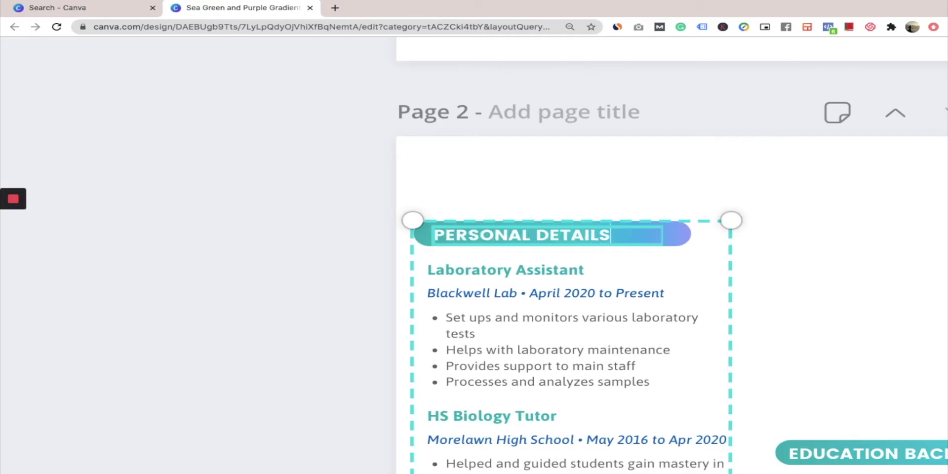
Browse the available resume templates by category, from Professional Resume down to Corporate, Creative and Photo Resume.
{"action": "scroll", "coordinate": [481, 255], "scroll_direction": "down", "scroll_amount": 5}
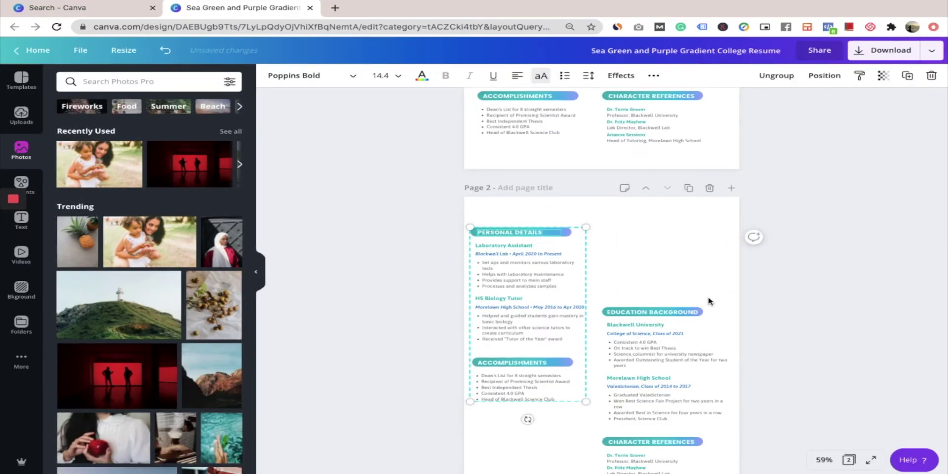
{"action": "scroll", "coordinate": [710, 298], "scroll_direction": "down", "scroll_amount": 2}
{"action": "scroll", "coordinate": [648, 364], "scroll_direction": "up", "scroll_amount": 3}
{"action": "scroll", "coordinate": [648, 364], "scroll_direction": "up", "scroll_amount": 4}
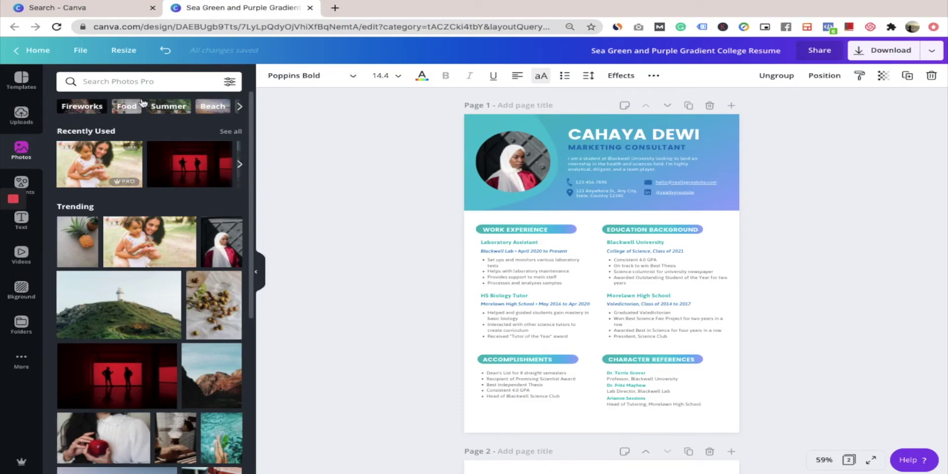
{"action": "left_click", "coordinate": [21, 79]}
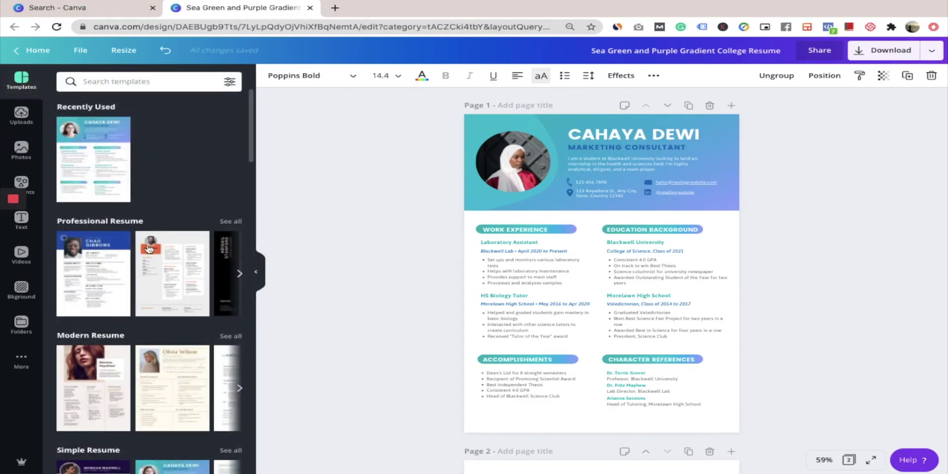
{"action": "scroll", "coordinate": [140, 340], "scroll_direction": "down", "scroll_amount": 2}
{"action": "left_click", "coordinate": [236, 209]}
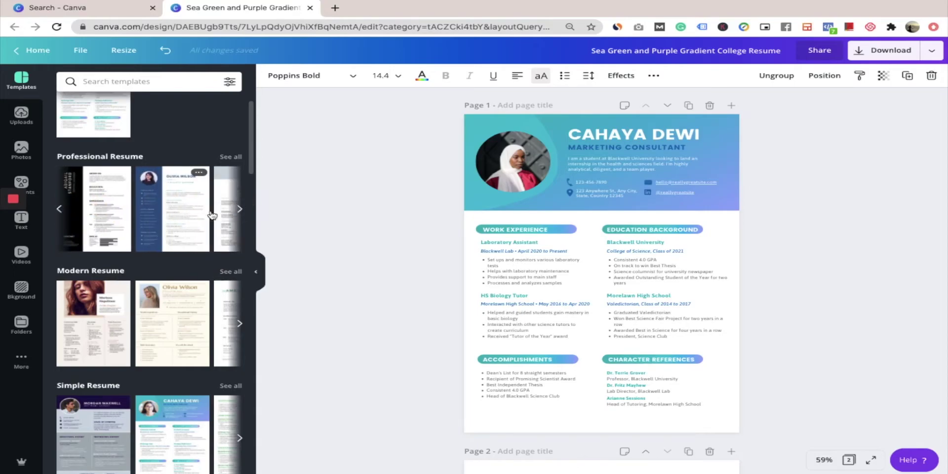
{"action": "left_click", "coordinate": [239, 213]}
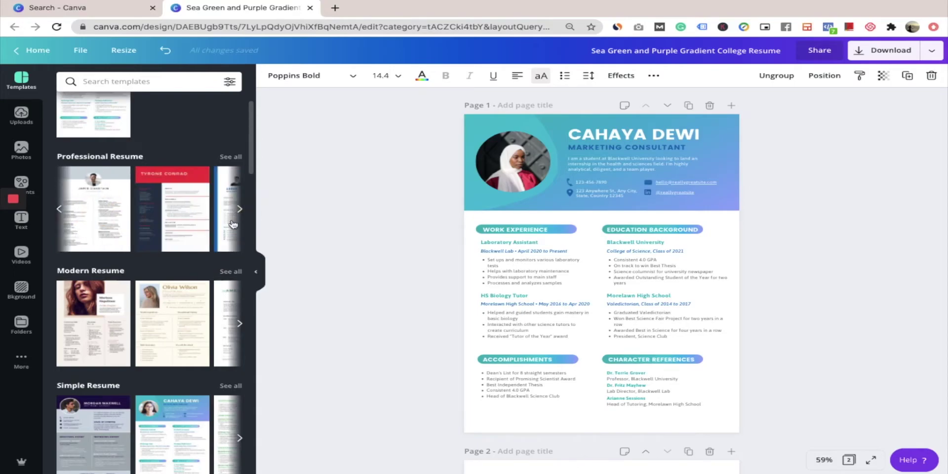
{"action": "scroll", "coordinate": [210, 308], "scroll_direction": "down", "scroll_amount": 10}
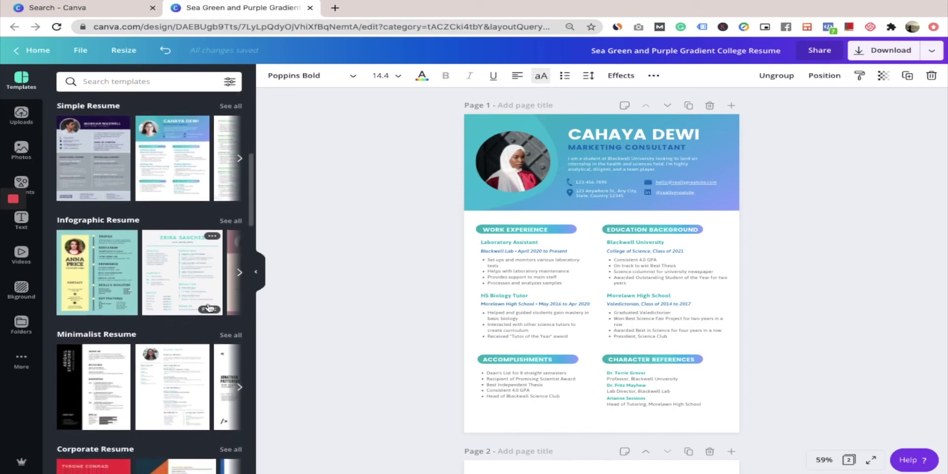
{"action": "scroll", "coordinate": [209, 308], "scroll_direction": "down", "scroll_amount": 2}
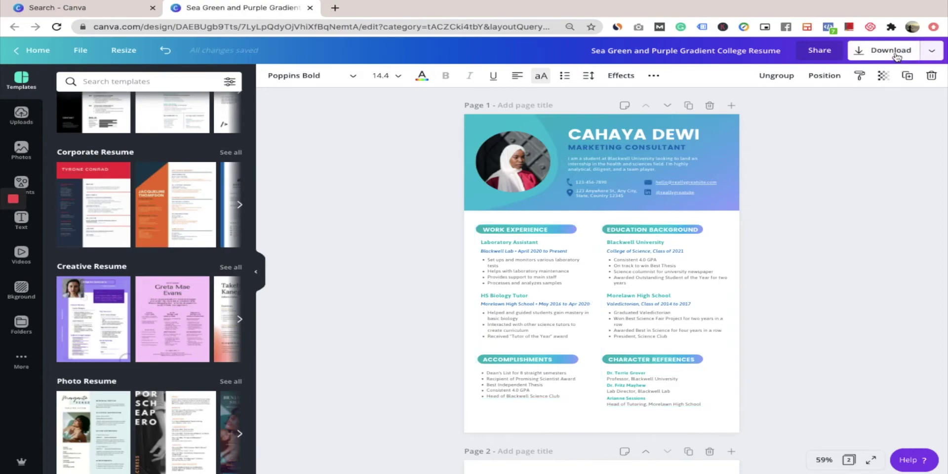
Publish the design as a website with the Scrolling web style and open it.
{"action": "left_click", "coordinate": [931, 49]}
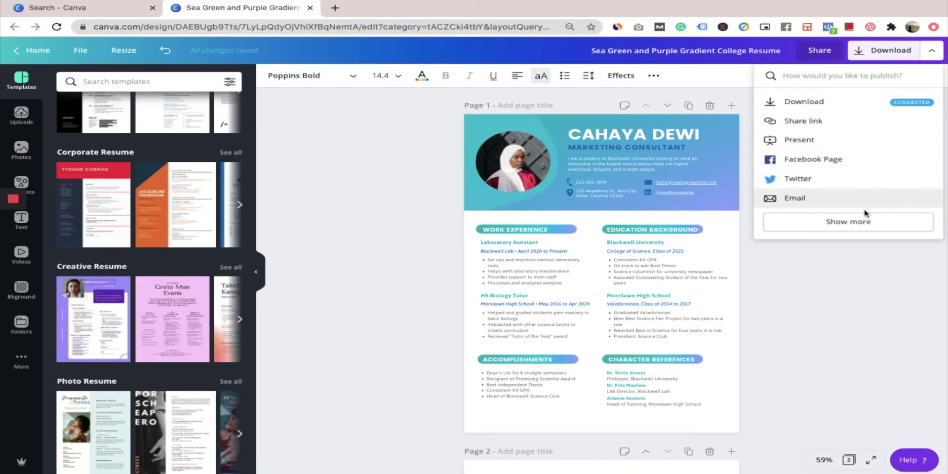
{"action": "left_click", "coordinate": [865, 222]}
{"action": "scroll", "coordinate": [828, 265], "scroll_direction": "down", "scroll_amount": 4}
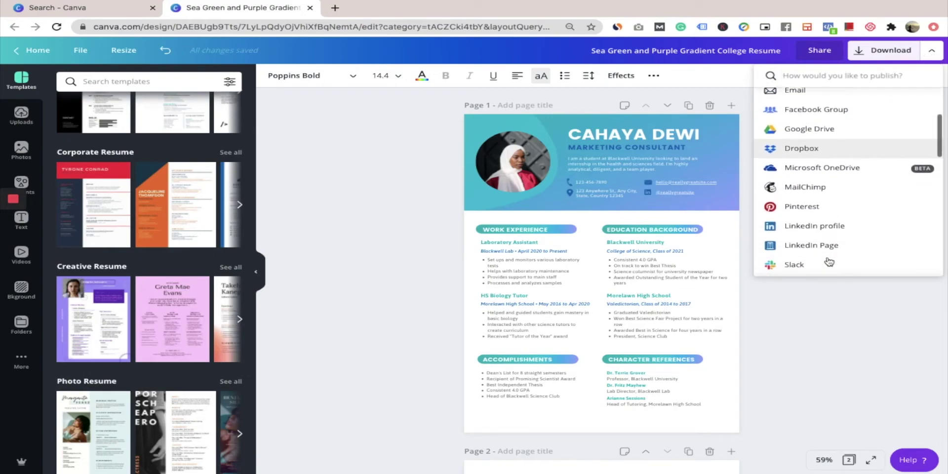
{"action": "scroll", "coordinate": [828, 263], "scroll_direction": "down", "scroll_amount": 3}
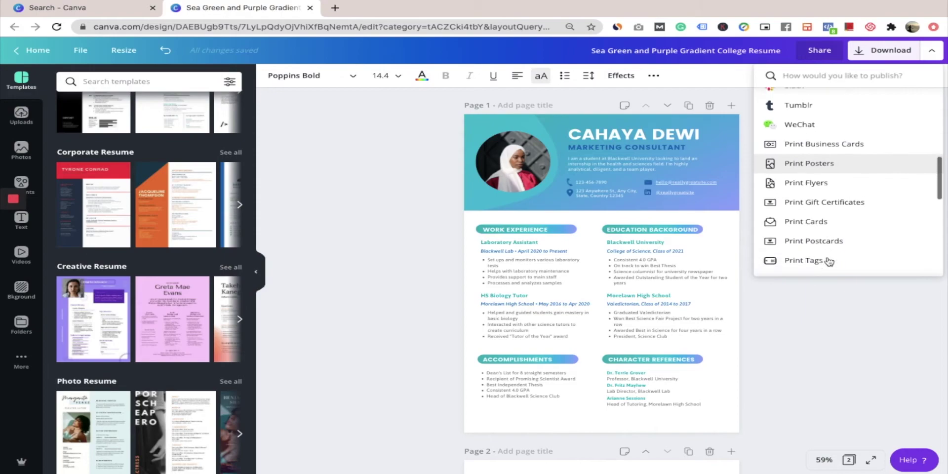
{"action": "scroll", "coordinate": [829, 262], "scroll_direction": "down", "scroll_amount": 1}
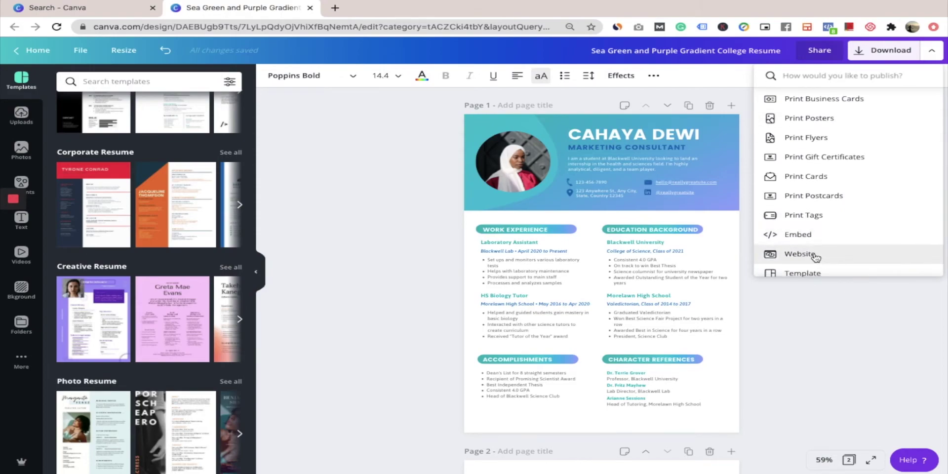
{"action": "left_click", "coordinate": [814, 254]}
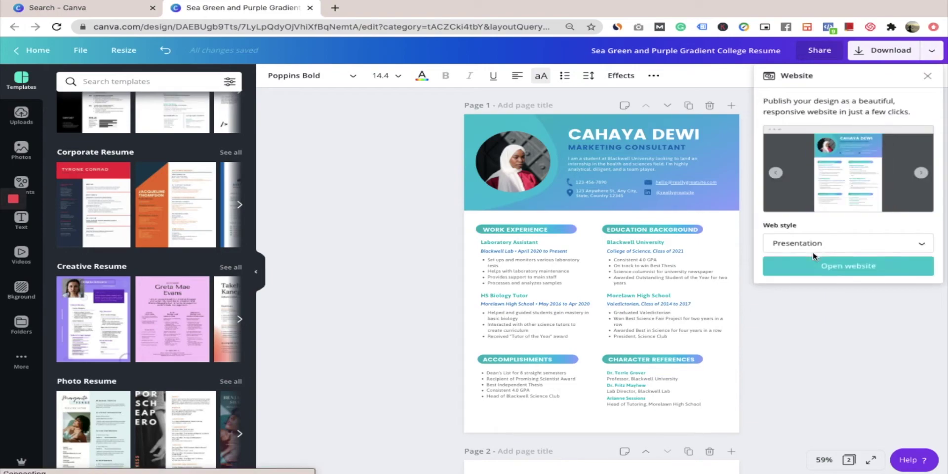
{"action": "left_click", "coordinate": [801, 247]}
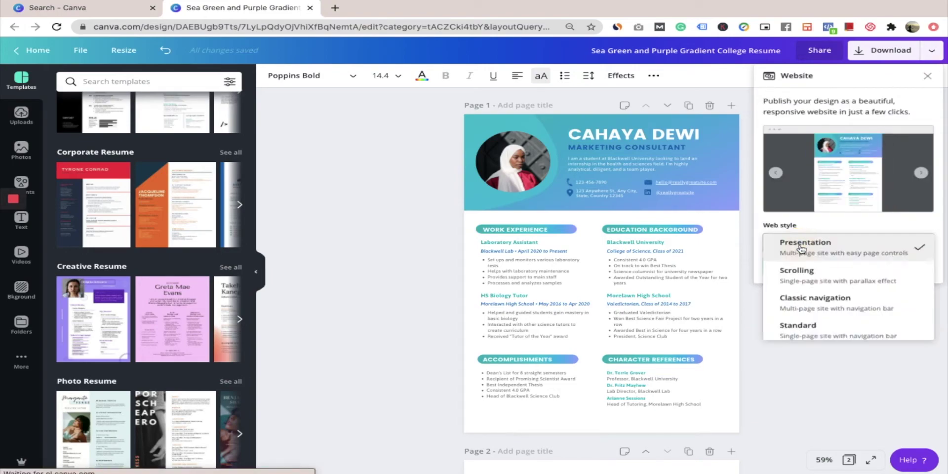
{"action": "left_click", "coordinate": [829, 276]}
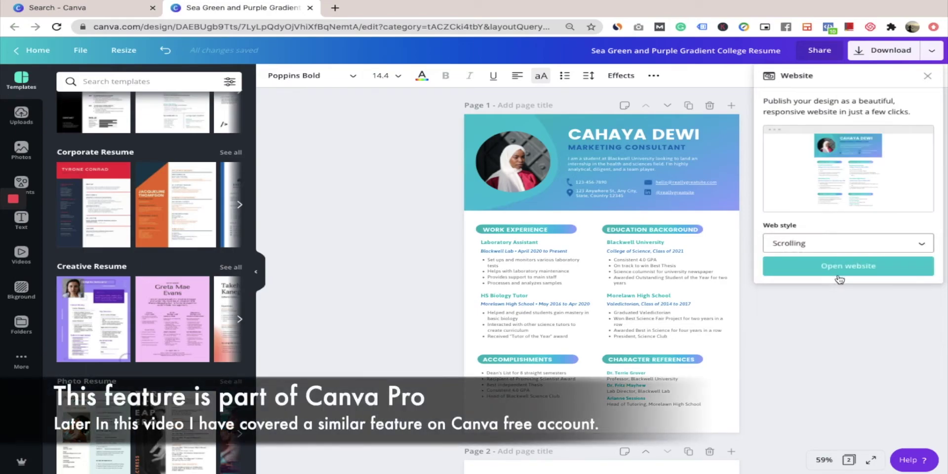
{"action": "left_click", "coordinate": [847, 269]}
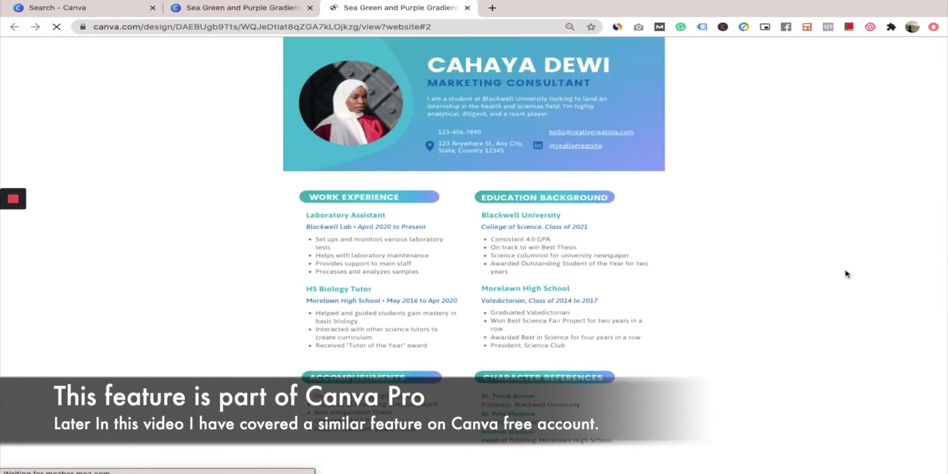
Review the published resume website, test its LinkedIn link and return to the resume page.
{"action": "scroll", "coordinate": [608, 238], "scroll_direction": "up", "scroll_amount": 5}
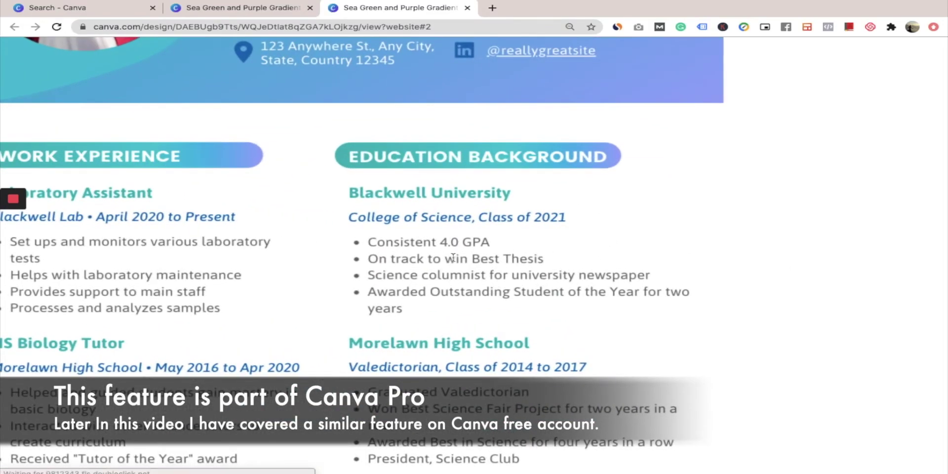
{"action": "scroll", "coordinate": [453, 257], "scroll_direction": "down", "scroll_amount": 5}
{"action": "scroll", "coordinate": [453, 260], "scroll_direction": "up", "scroll_amount": 10}
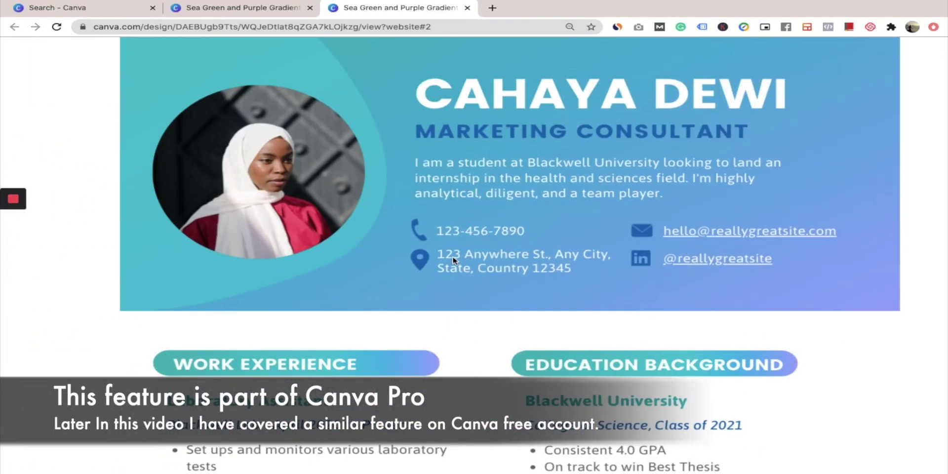
{"action": "left_click", "coordinate": [703, 262]}
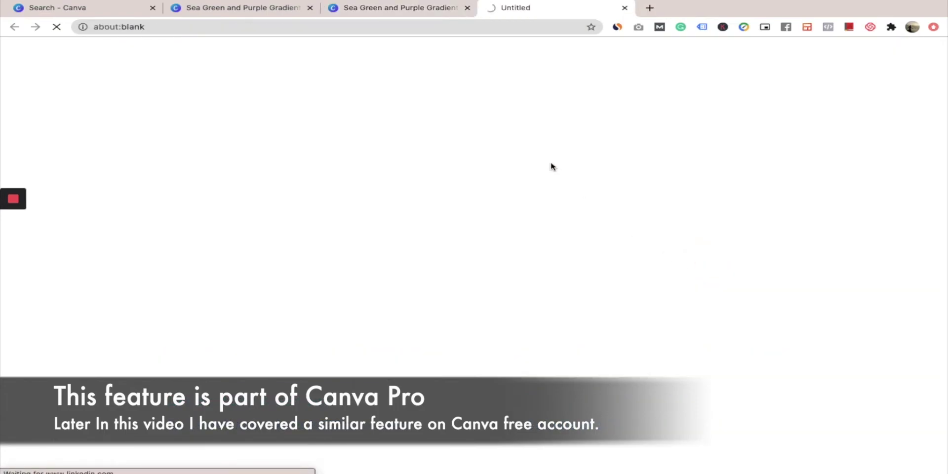
{"action": "left_click", "coordinate": [403, 6]}
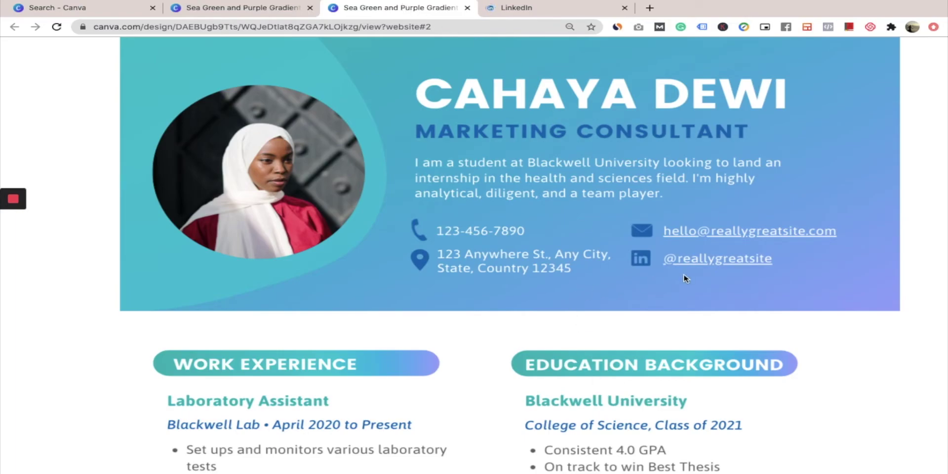
Copy the web address of the published resume website.
{"action": "scroll", "coordinate": [721, 305], "scroll_direction": "down", "scroll_amount": 2}
{"action": "scroll", "coordinate": [721, 305], "scroll_direction": "up", "scroll_amount": 2}
{"action": "left_click", "coordinate": [375, 26]}
{"action": "key", "text": "ctrl+c"}
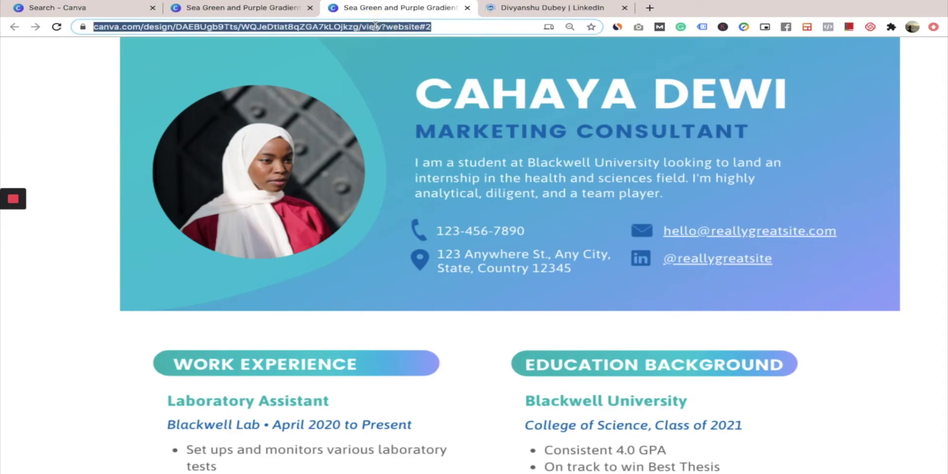
Check the published resume website by opening its copied address in an incognito window, and close that window after viewing.
{"action": "key", "text": "BackSpace"}
{"action": "left_click", "coordinate": [942, 26]}
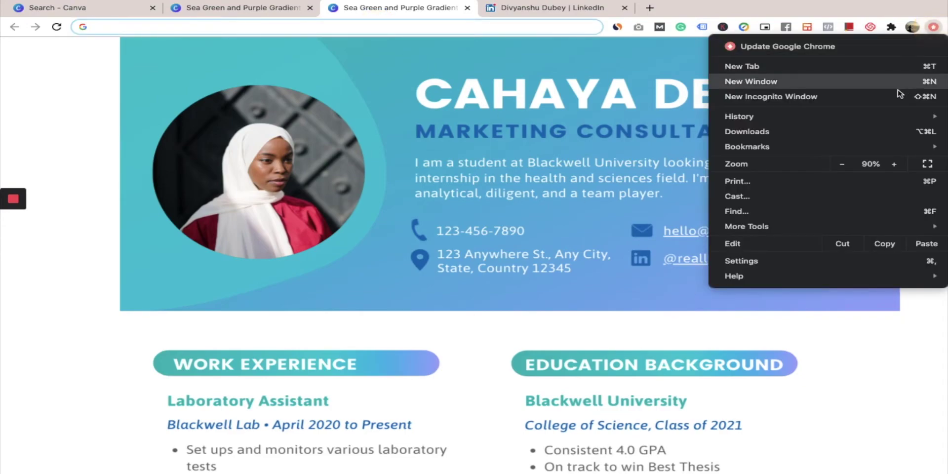
{"action": "left_click", "coordinate": [869, 97]}
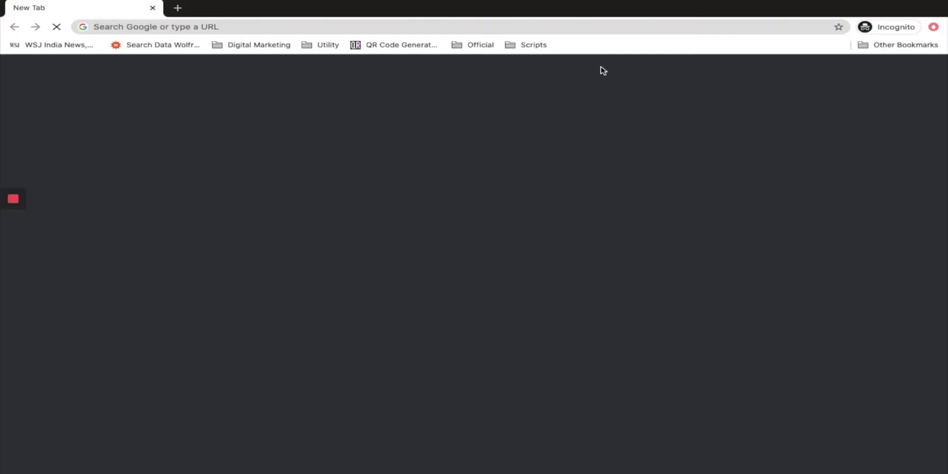
{"action": "left_click", "coordinate": [537, 25]}
{"action": "key", "text": "ctrl+v"}
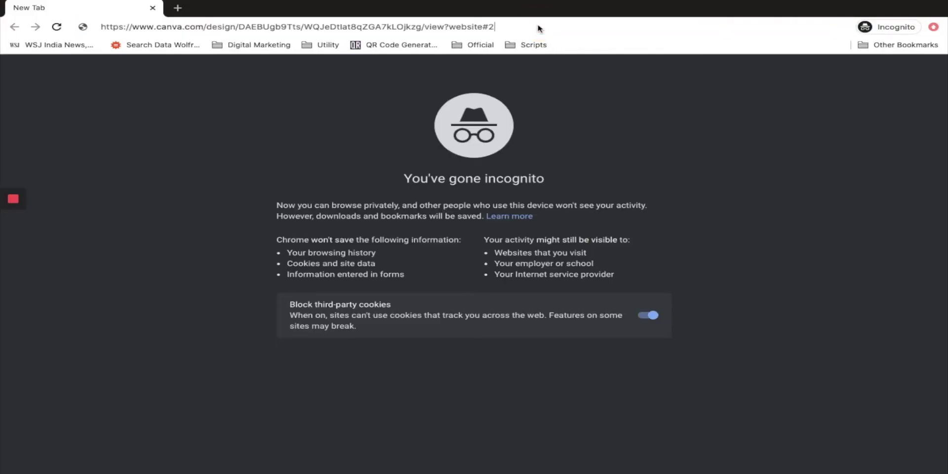
{"action": "key", "text": "Return"}
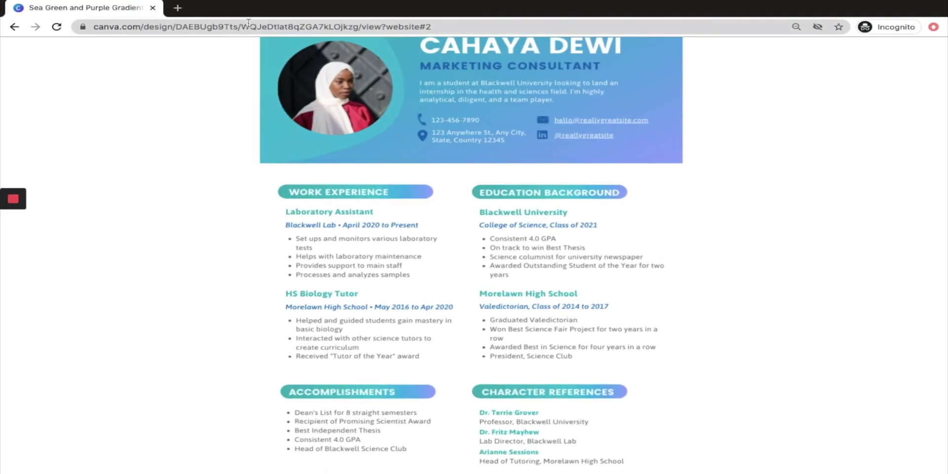
{"action": "left_click", "coordinate": [153, 8]}
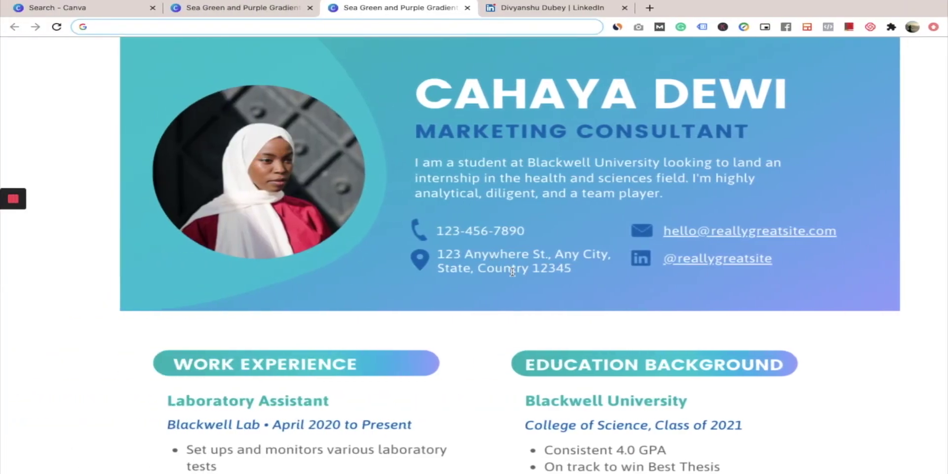
Return to the resume editor, look at the available web styles and close the website publishing options.
{"action": "key", "text": "ctrl+shift+Tab"}
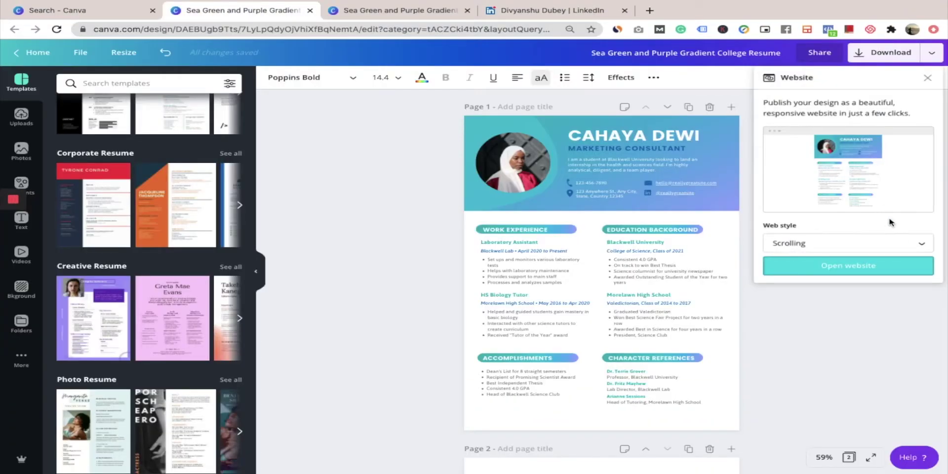
{"action": "left_click", "coordinate": [883, 253]}
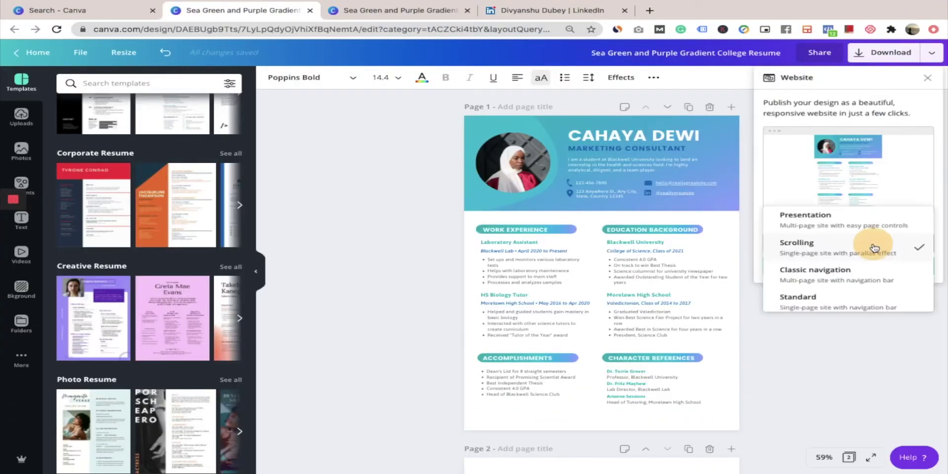
{"action": "left_click", "coordinate": [930, 80]}
{"action": "left_click", "coordinate": [924, 85]}
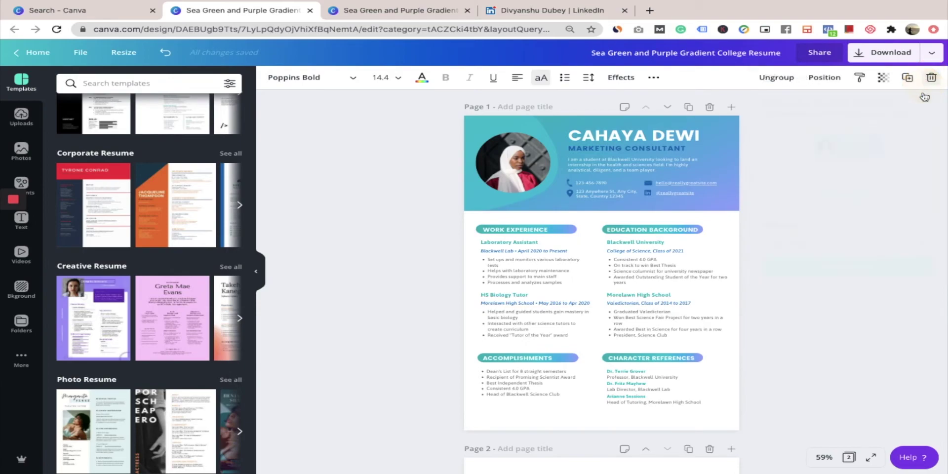
Download all pages of the resume as a PDF Standard file.
{"action": "left_click", "coordinate": [885, 53]}
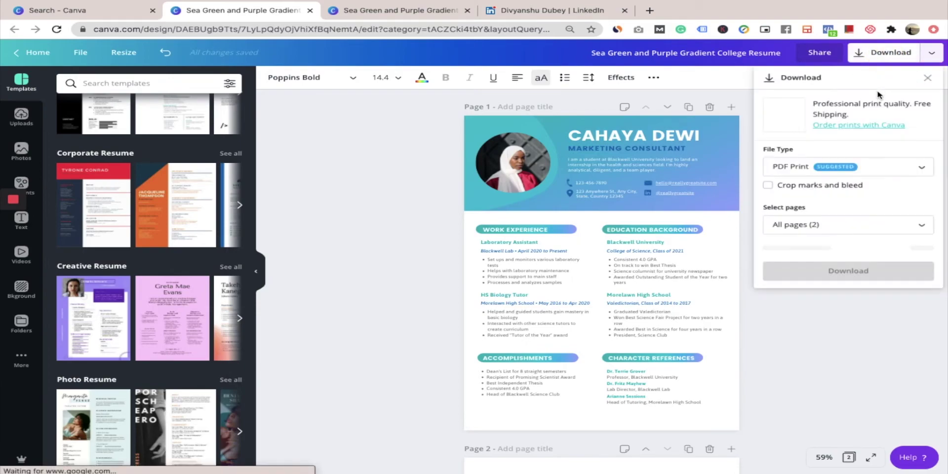
{"action": "left_click", "coordinate": [832, 173]}
{"action": "left_click", "coordinate": [815, 148]}
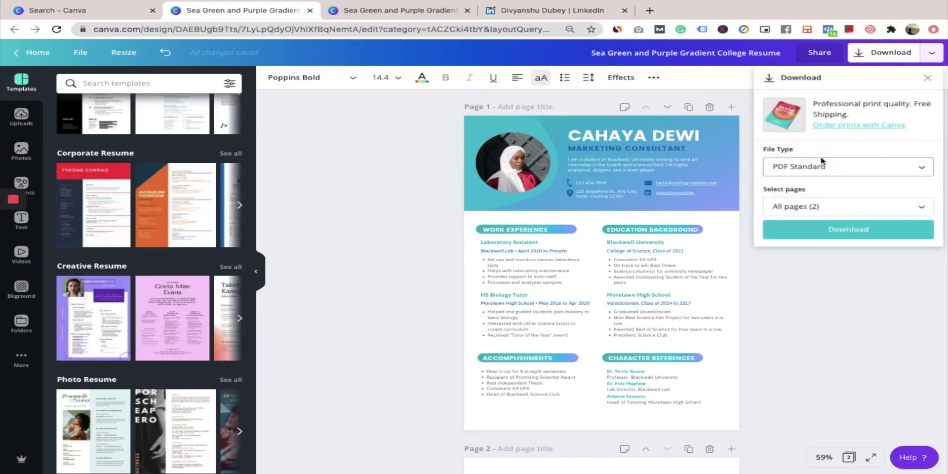
{"action": "left_click", "coordinate": [856, 232]}
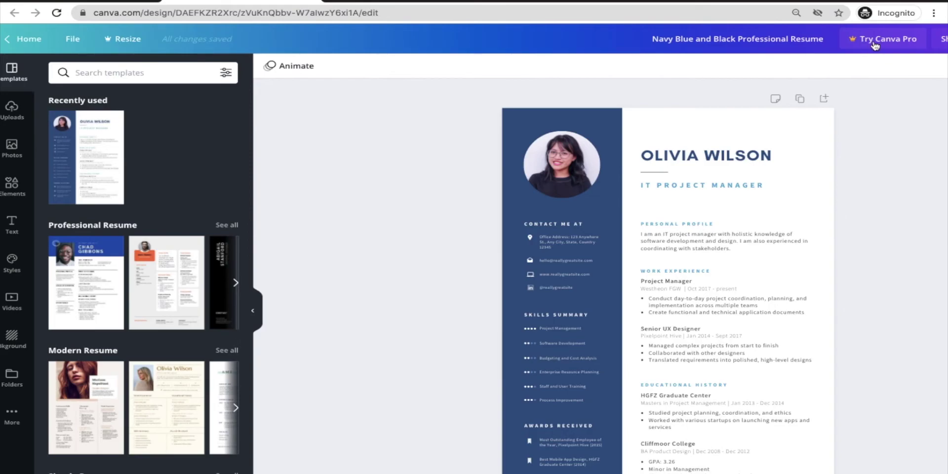
Copy the view-only share link of the Navy Blue and Black Professional Resume design.
{"action": "scroll", "coordinate": [874, 60], "scroll_direction": "up", "scroll_amount": 3}
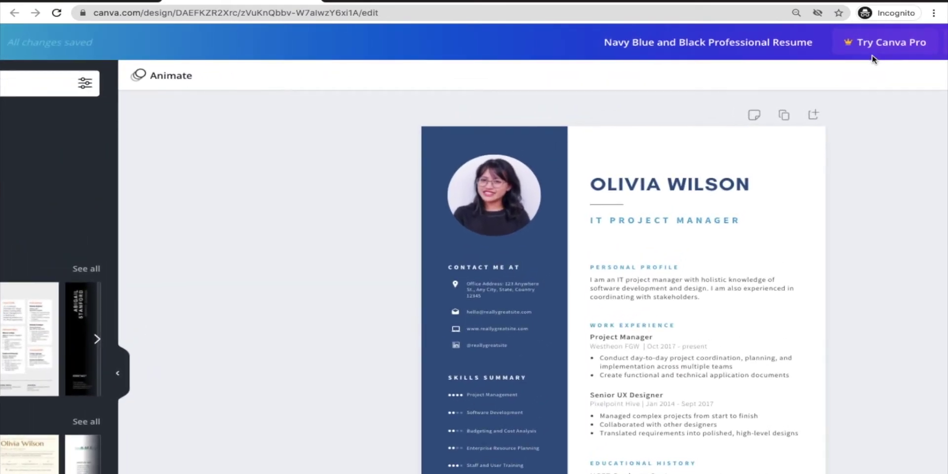
{"action": "scroll", "coordinate": [881, 104], "scroll_direction": "right", "scroll_amount": 2}
{"action": "scroll", "coordinate": [882, 104], "scroll_direction": "right", "scroll_amount": 3}
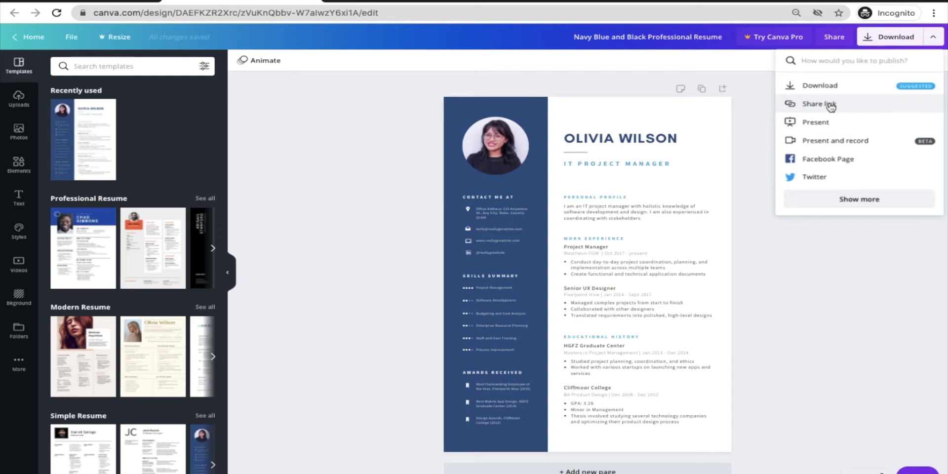
{"action": "left_click", "coordinate": [844, 103]}
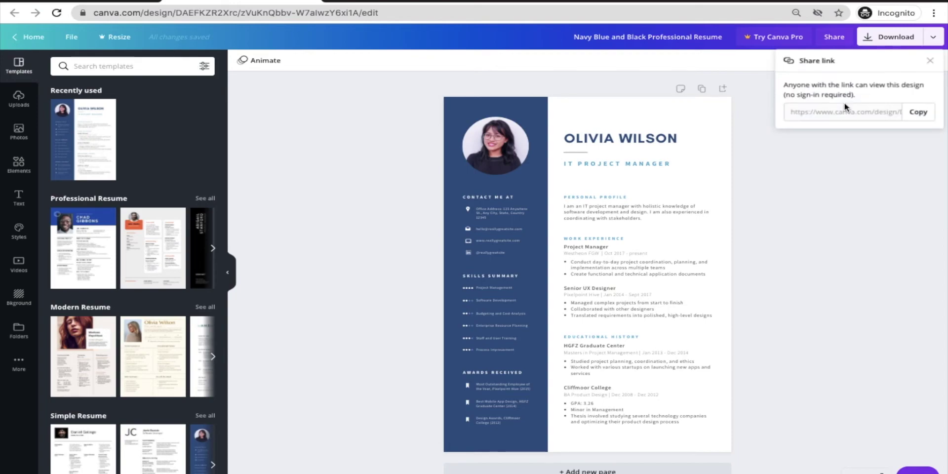
{"action": "left_click", "coordinate": [917, 116]}
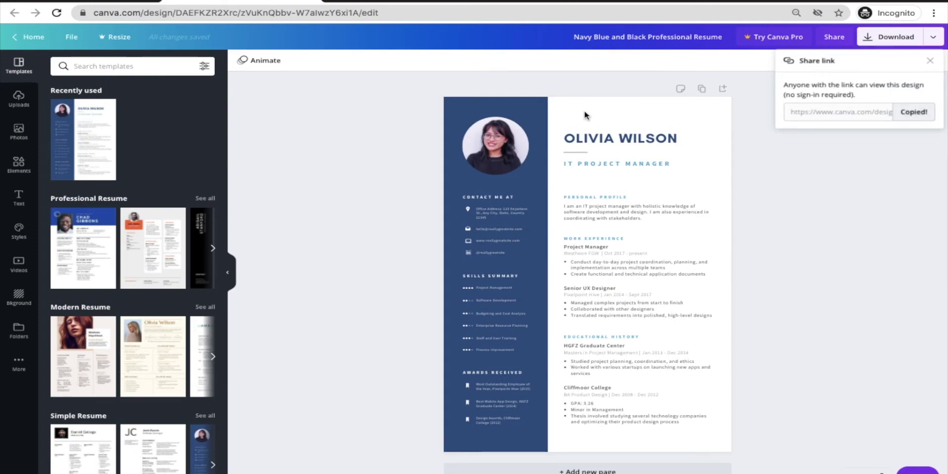
Open the copied share link in a new tab and view the resume in full screen before returning to normal view.
{"action": "key", "text": "ctrl+t"}
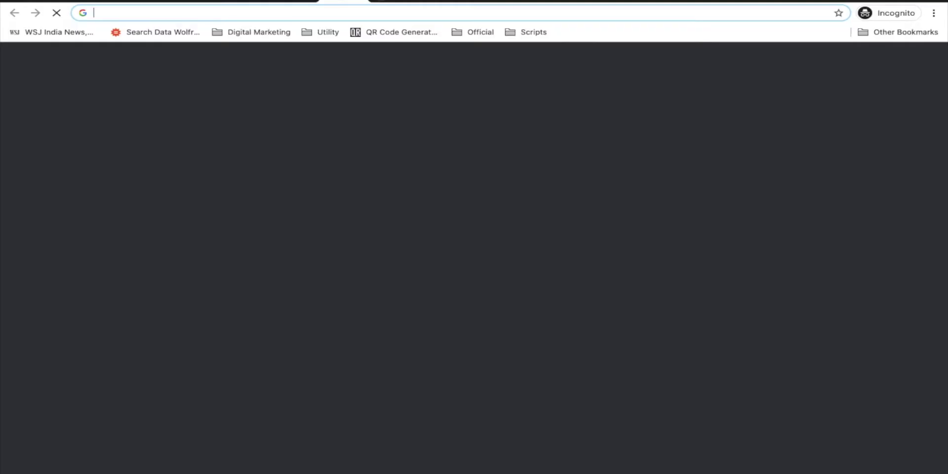
{"action": "key", "text": "ctrl+v"}
{"action": "key", "text": "Return"}
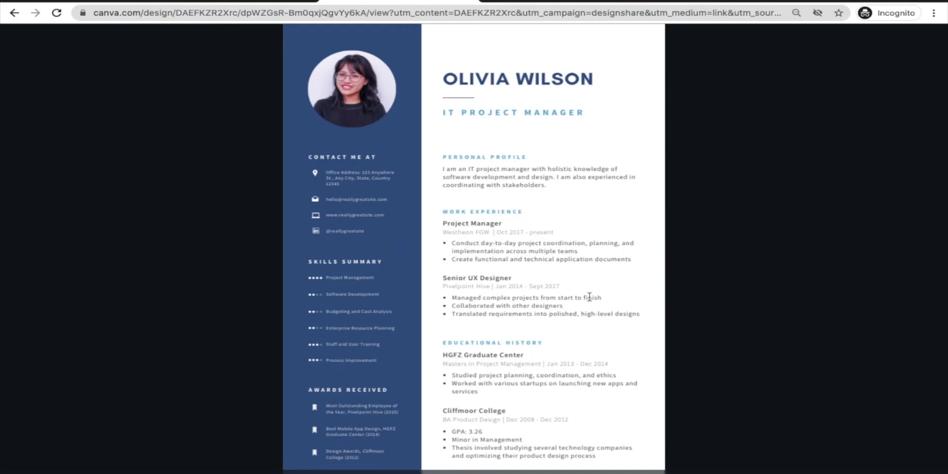
{"action": "left_click", "coordinate": [928, 468]}
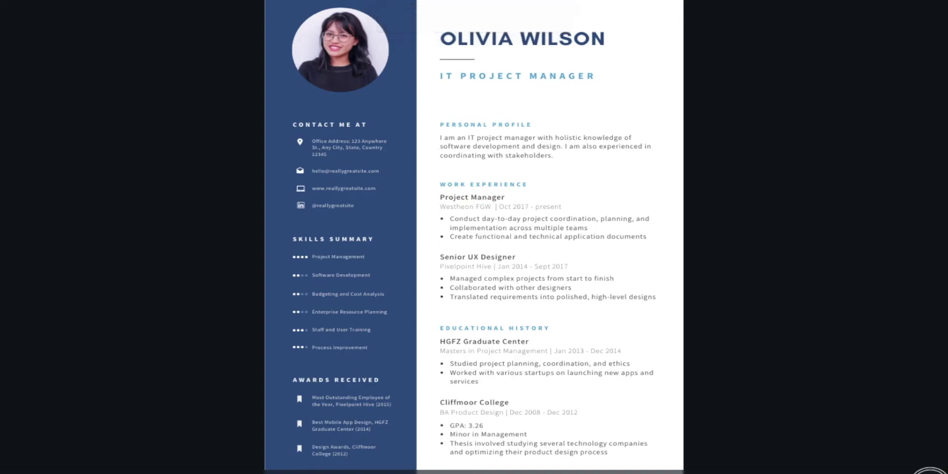
{"action": "left_click", "coordinate": [928, 468]}
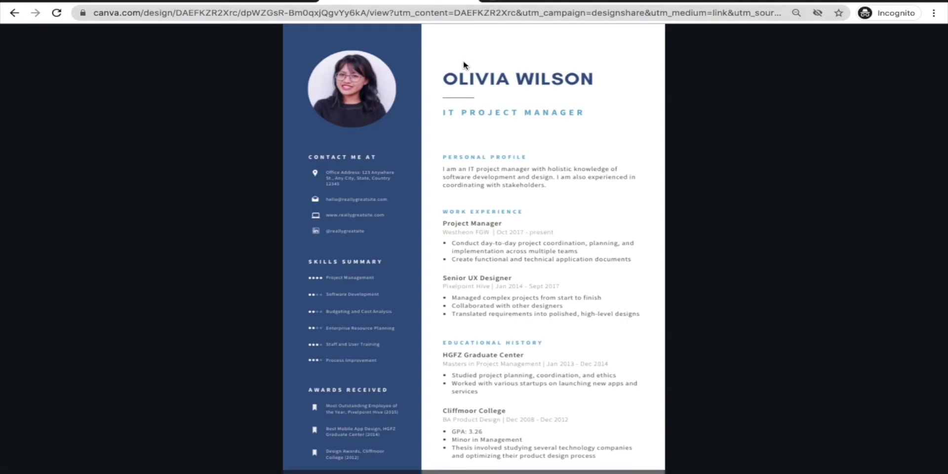
Copy the full web address of the shared resume and open bit.ly in a new browser tab.
{"action": "double_click", "coordinate": [401, 13]}
{"action": "left_click", "coordinate": [352, 14]}
{"action": "triple_click", "coordinate": [353, 13]}
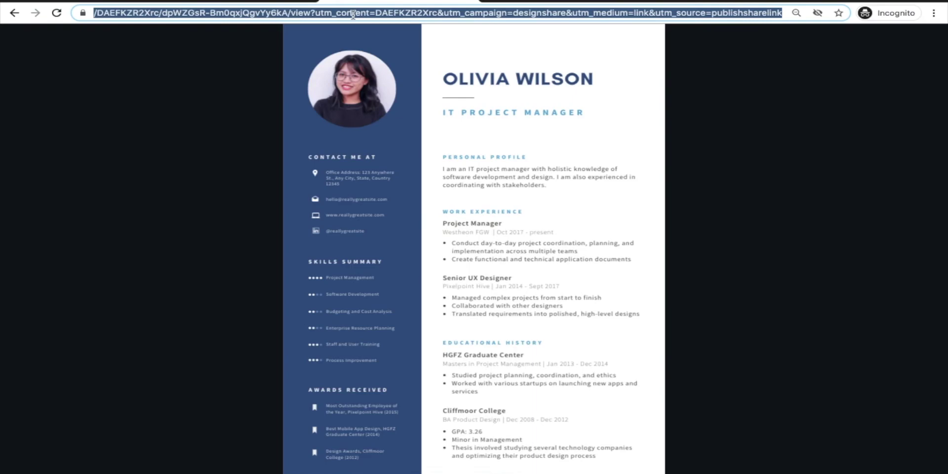
{"action": "left_click", "coordinate": [486, 1]}
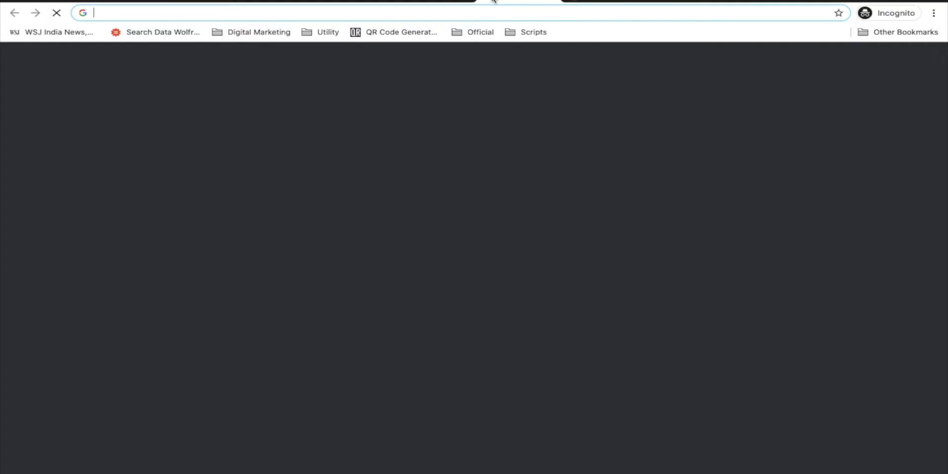
{"action": "type", "text": "bit.ly"}
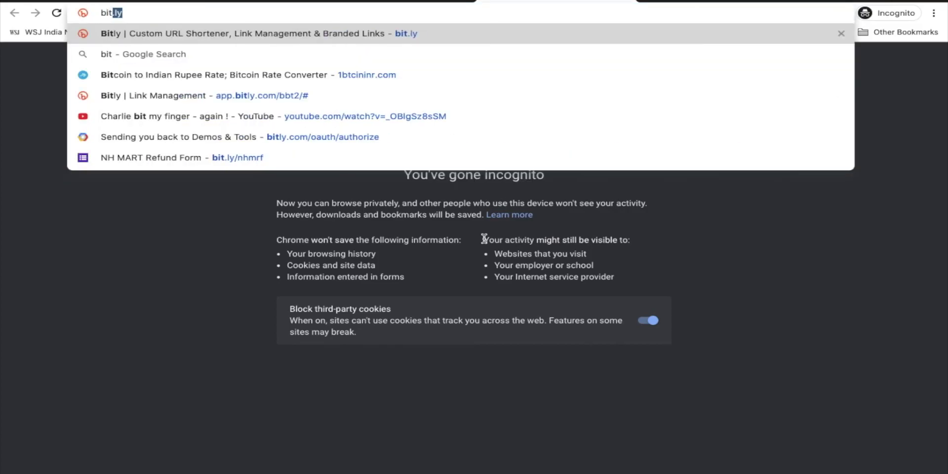
{"action": "key", "text": "Return"}
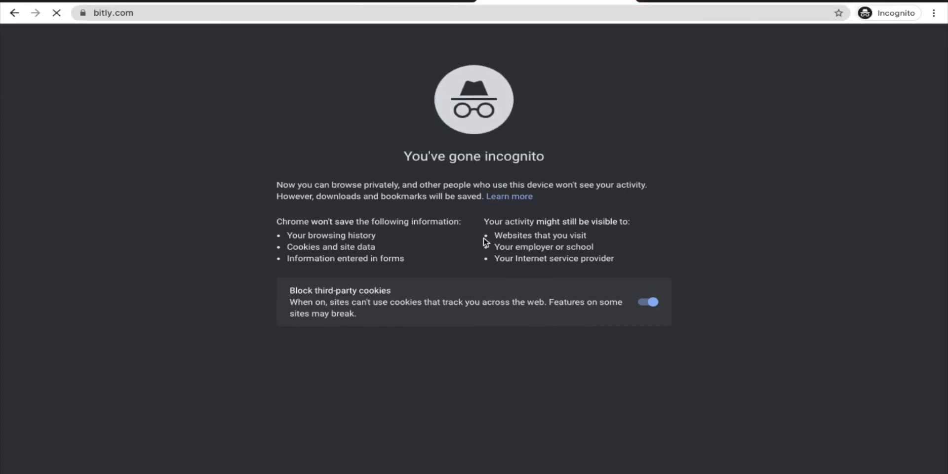
Shorten the shared resume's web address with Bitly and copy the resulting short link.
{"action": "scroll", "coordinate": [299, 419], "scroll_direction": "down", "scroll_amount": 2}
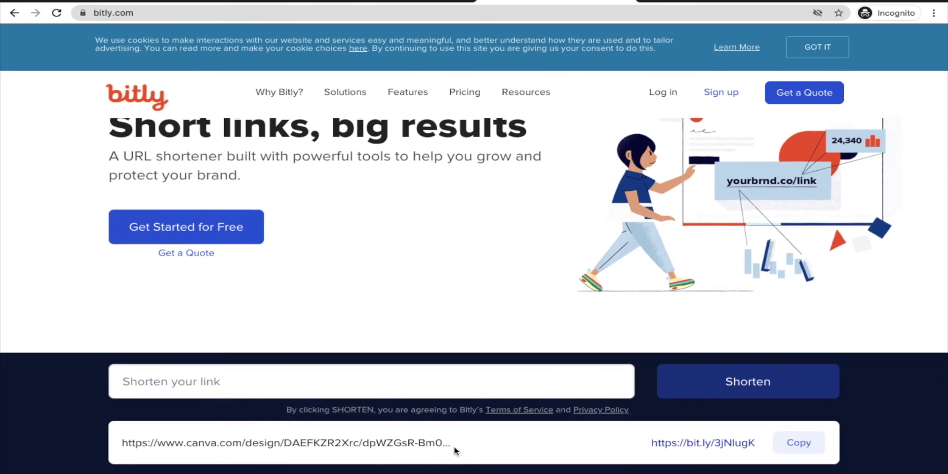
{"action": "left_click", "coordinate": [320, 385]}
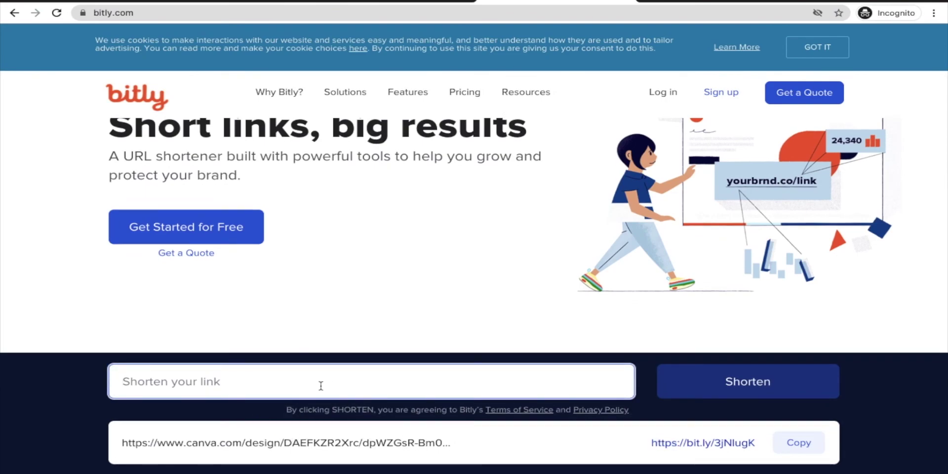
{"action": "key", "text": "ctrl+v"}
{"action": "left_click", "coordinate": [748, 384]}
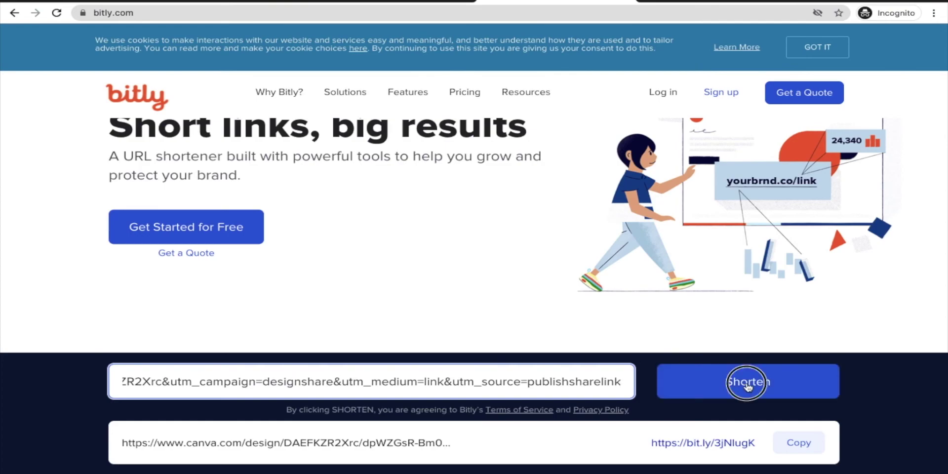
{"action": "left_click", "coordinate": [801, 444]}
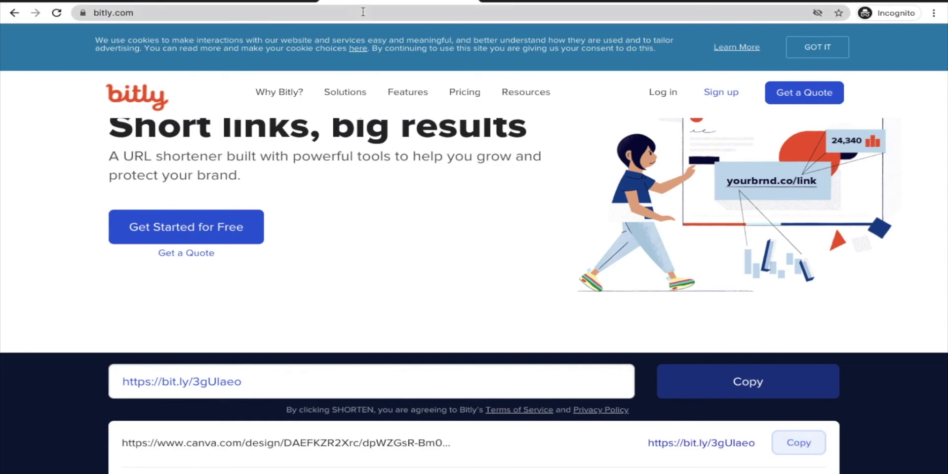
Open a new empty incognito browser tab.
{"action": "left_click", "coordinate": [104, 4]}
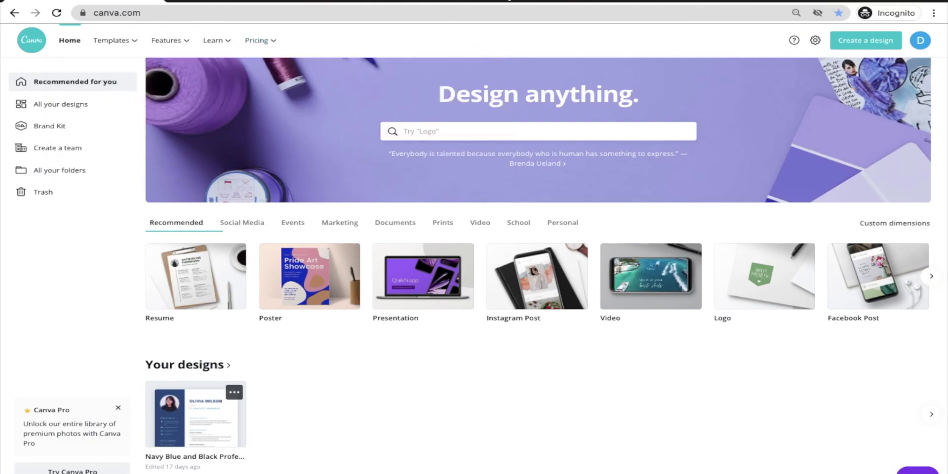
{"action": "left_click", "coordinate": [496, 2]}
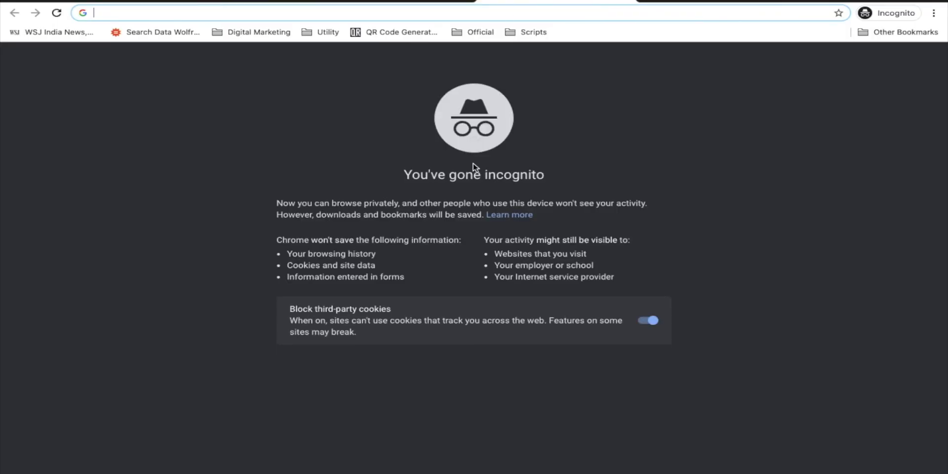